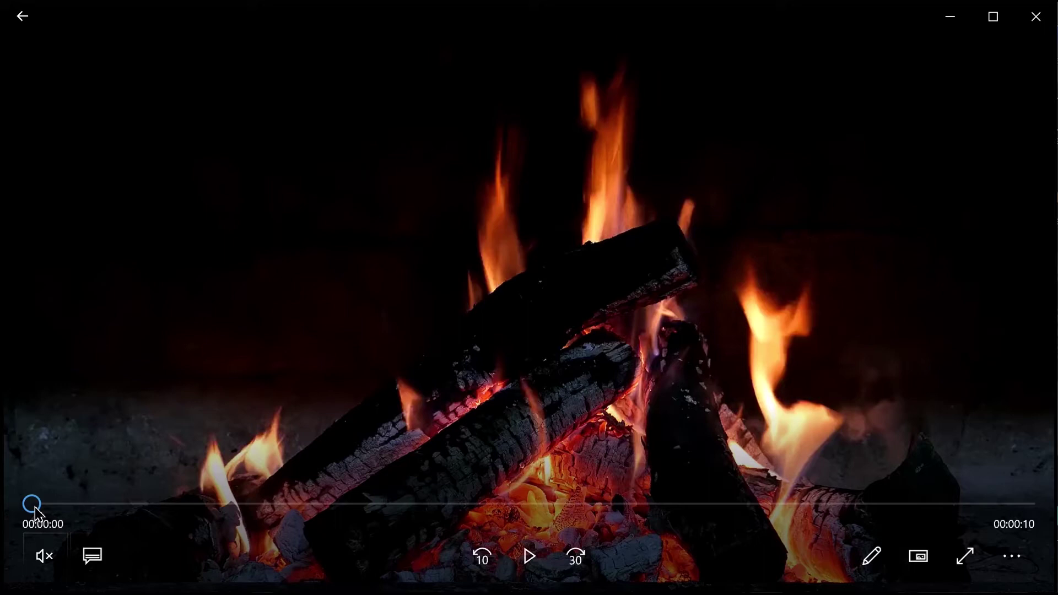
Step: Scrub through the finished VideoMitGif fireplace video with its smoke overlay in Movies & TV
{"action": "left_click_drag", "start_coordinate": [35, 510], "coordinate": [691, 516]}
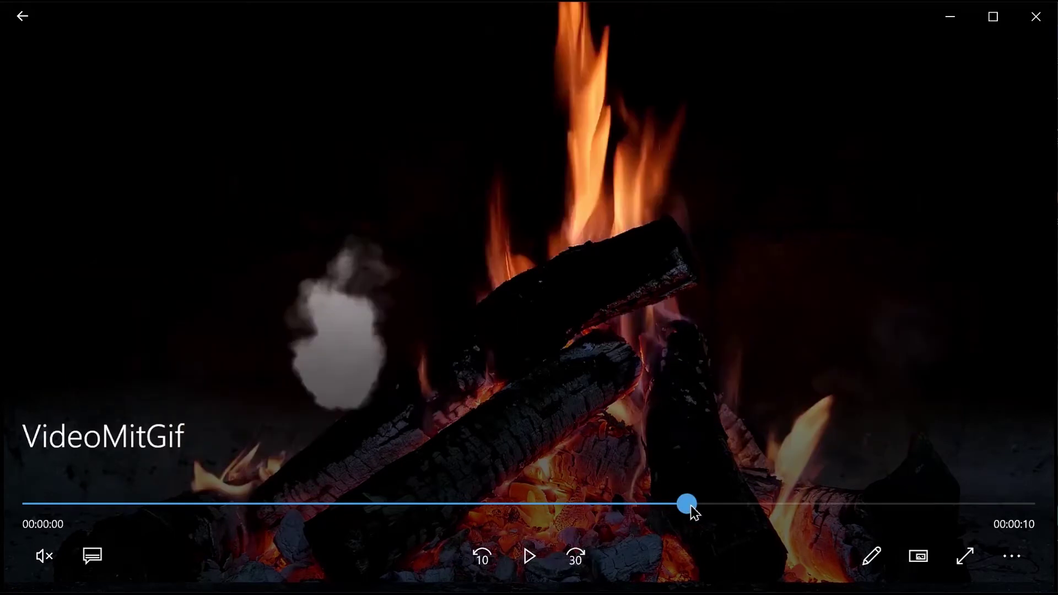
{"action": "left_click_drag", "start_coordinate": [694, 513], "coordinate": [1032, 516]}
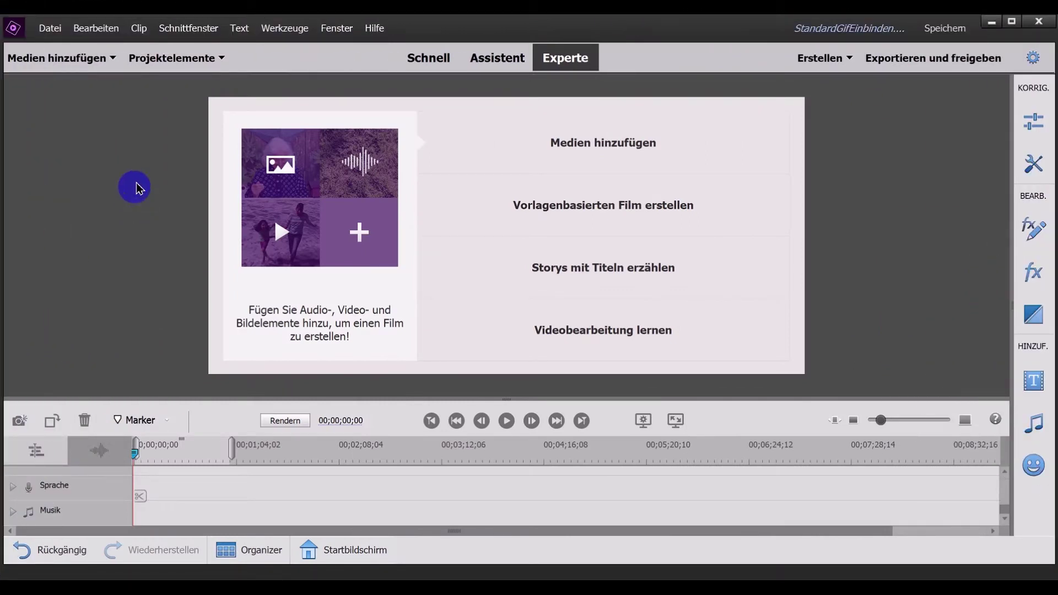
Step: Place Fireplace - 1971.mp4 twice back to back on Video 1 and zoom the timeline in
{"action": "left_click", "coordinate": [163, 63]}
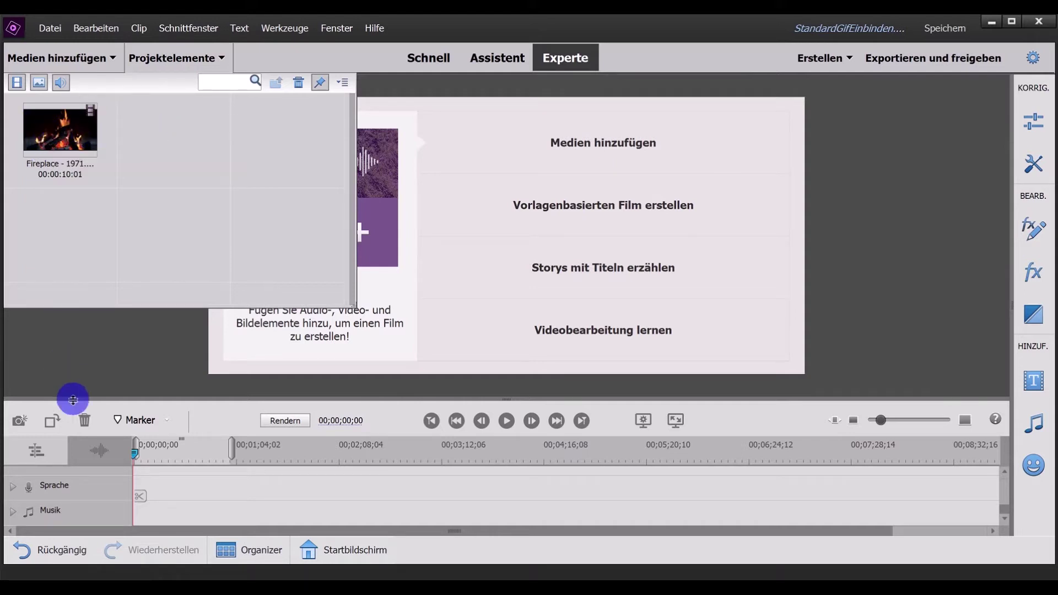
{"action": "left_click_drag", "start_coordinate": [80, 375], "coordinate": [84, 278]}
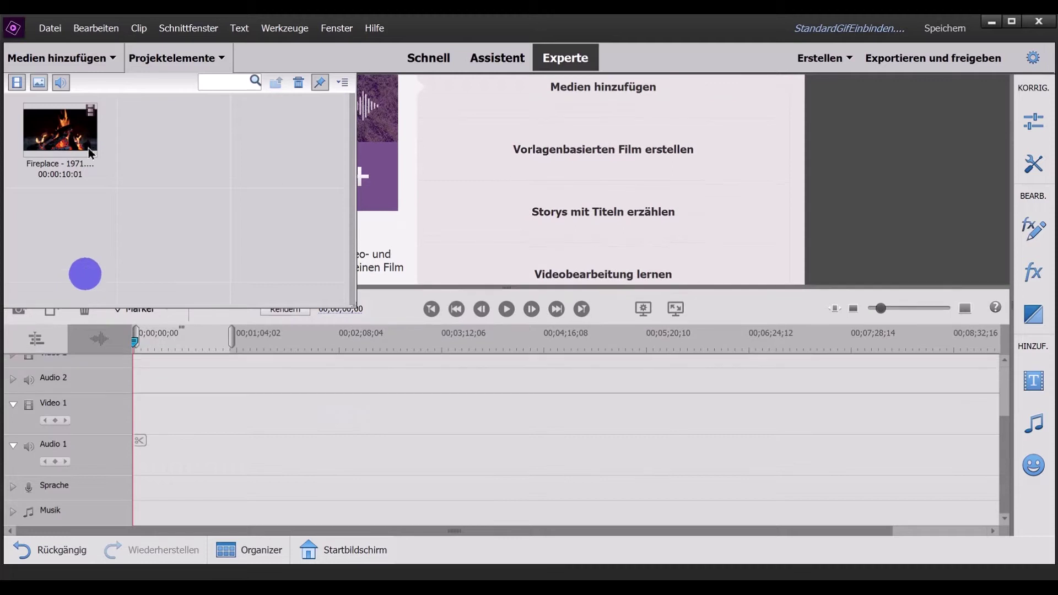
{"action": "left_click_drag", "start_coordinate": [69, 138], "coordinate": [128, 426]}
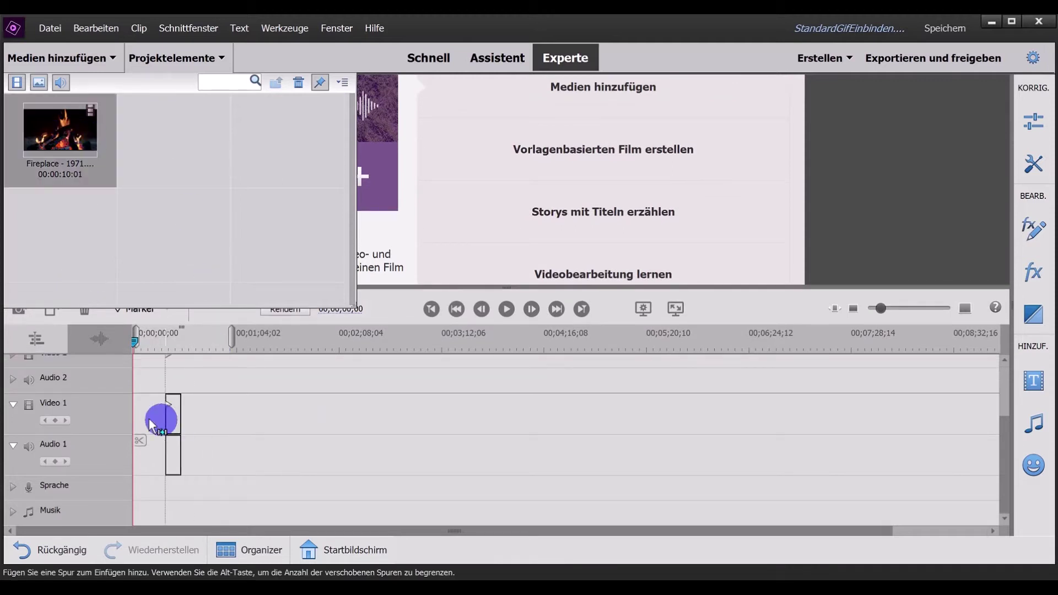
{"action": "left_click_drag", "start_coordinate": [128, 426], "coordinate": [135, 423]}
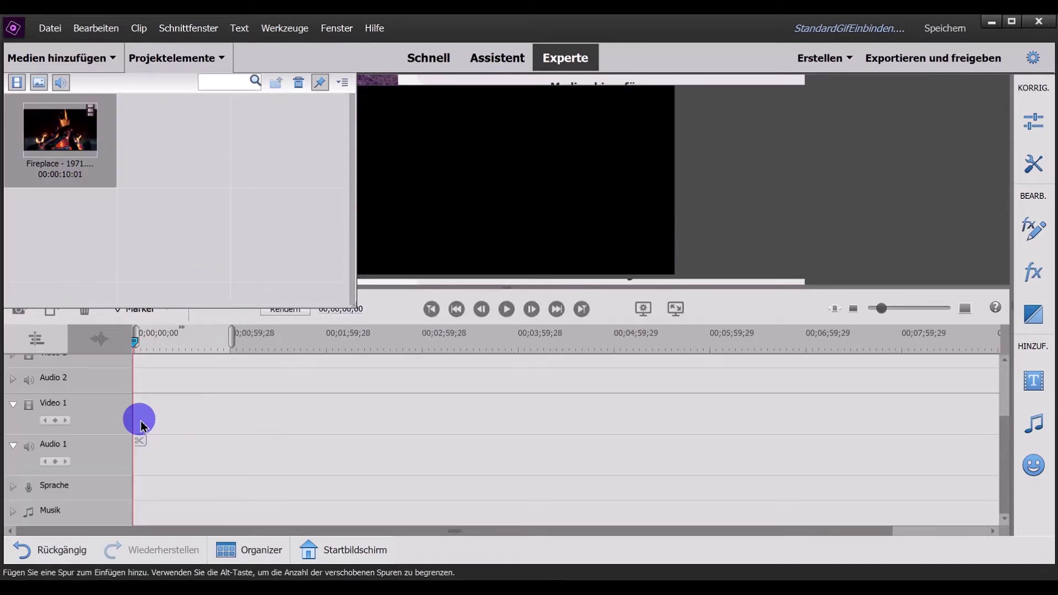
{"action": "left_click", "coordinate": [213, 428]}
{"action": "left_click_drag", "start_coordinate": [62, 136], "coordinate": [150, 426]}
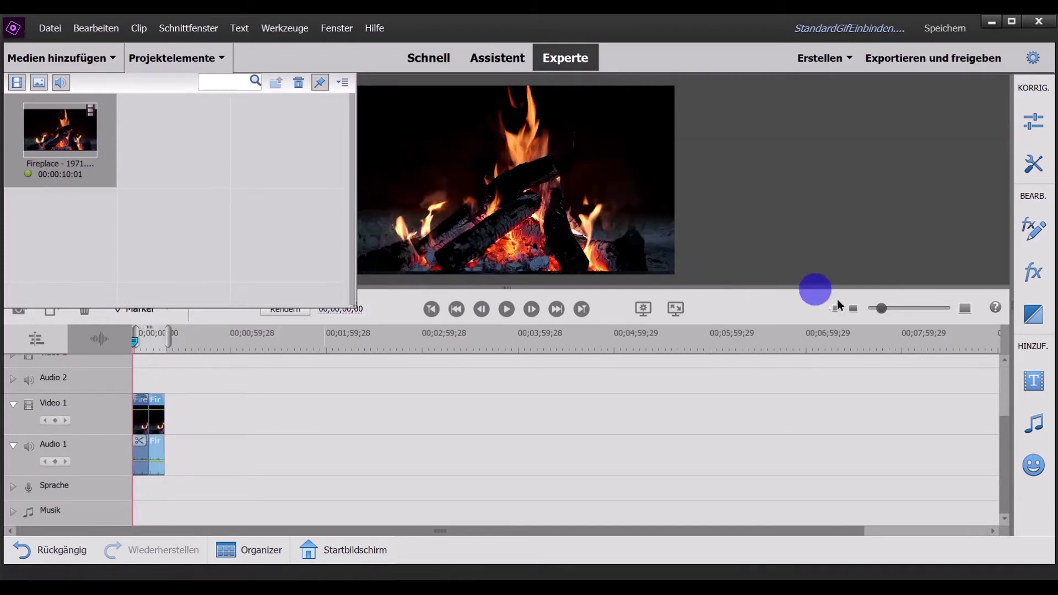
{"action": "left_click_drag", "start_coordinate": [884, 315], "coordinate": [915, 313]}
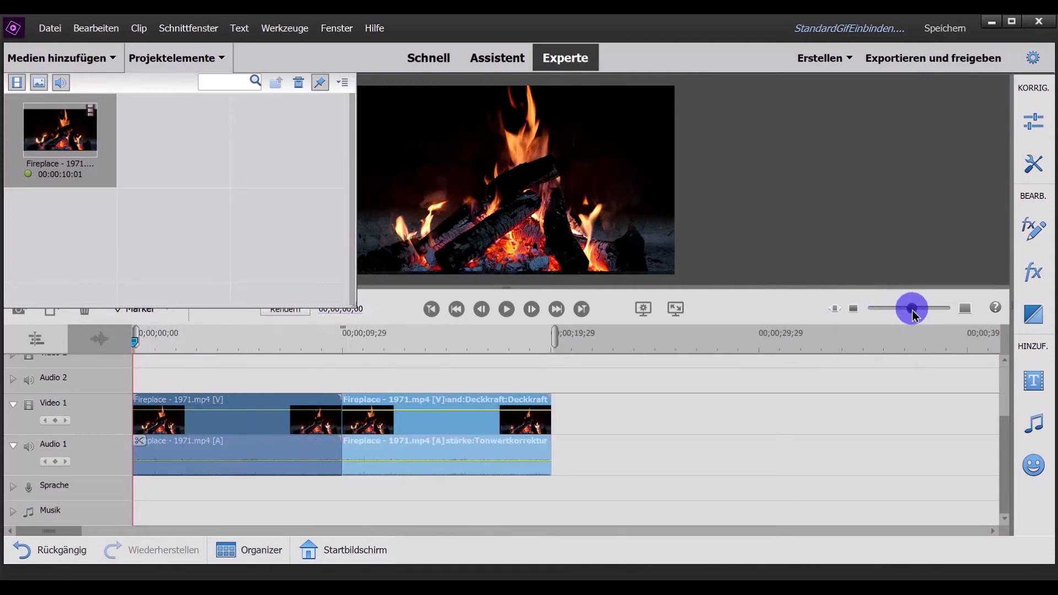
{"action": "left_click", "coordinate": [180, 59]}
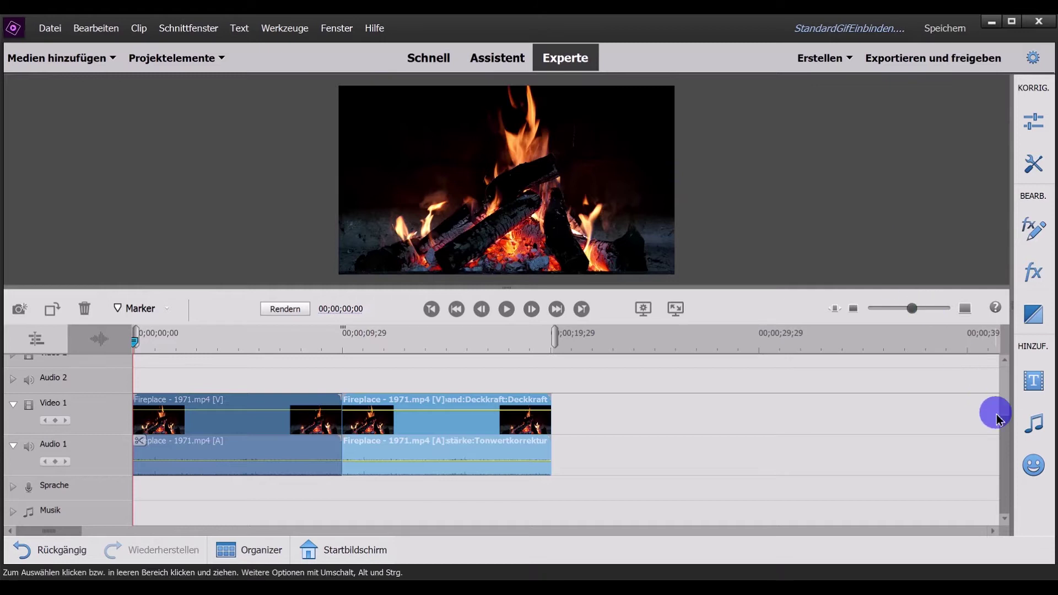
Step: Drag the Rauch graphic from Animierte Objekte onto Video 2 above the first Fireplace clip
{"action": "left_click", "coordinate": [1036, 469]}
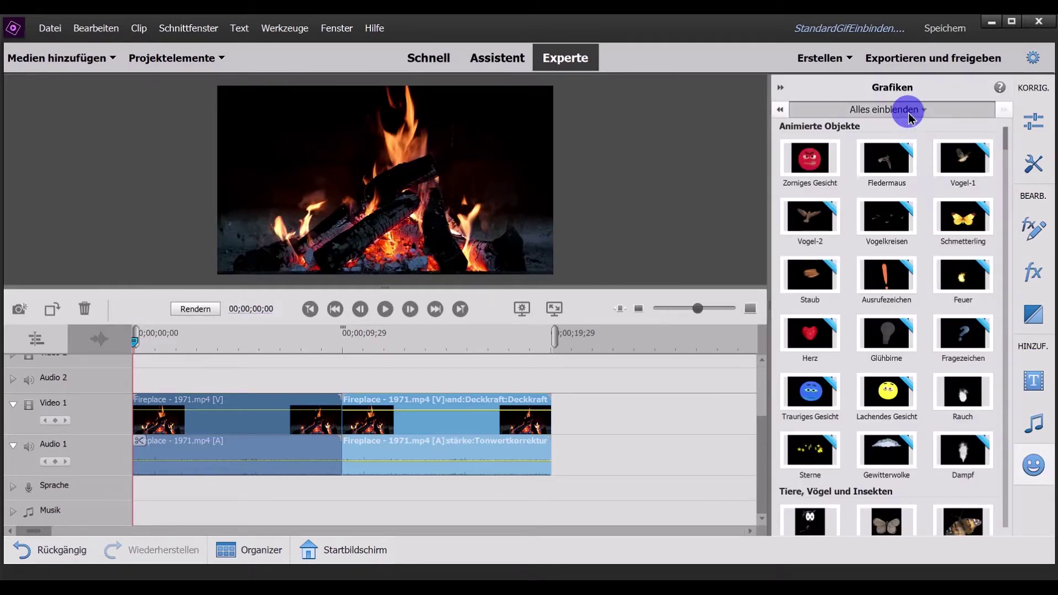
{"action": "left_click", "coordinate": [909, 114]}
{"action": "left_click", "coordinate": [890, 268]}
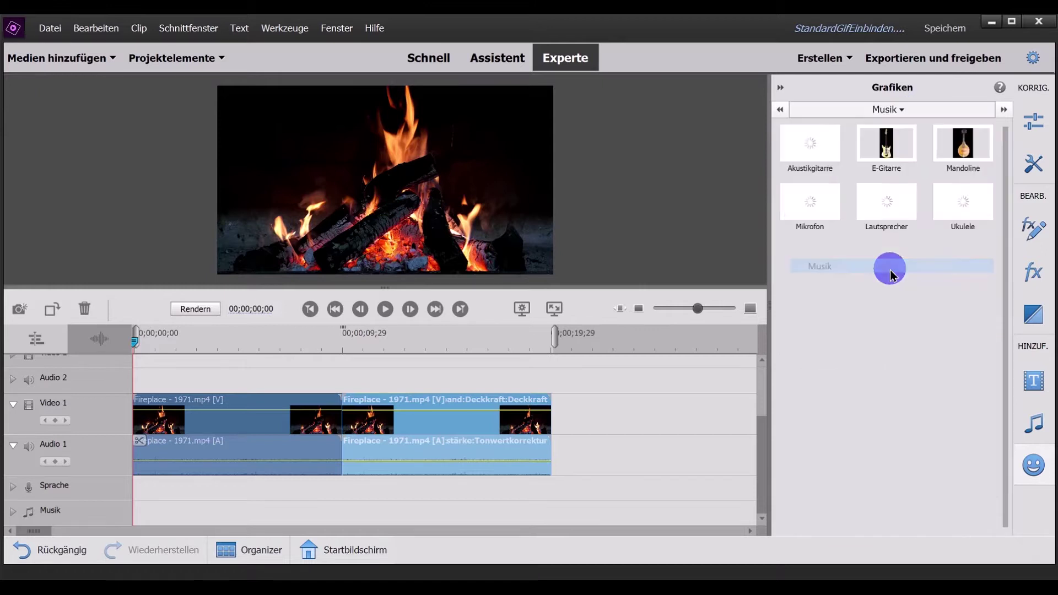
{"action": "left_click", "coordinate": [917, 116]}
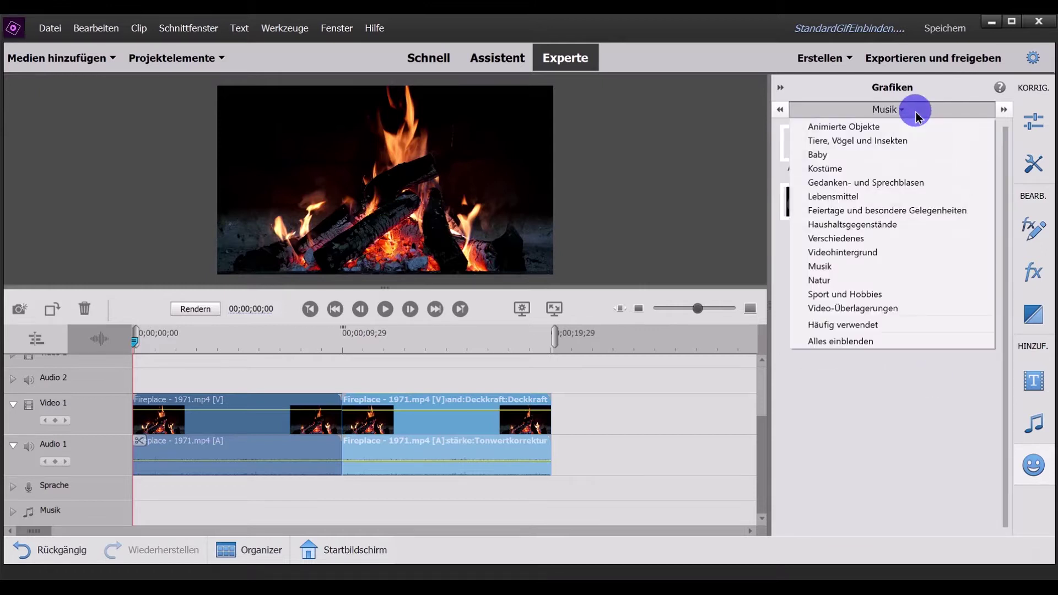
{"action": "left_click", "coordinate": [872, 128]}
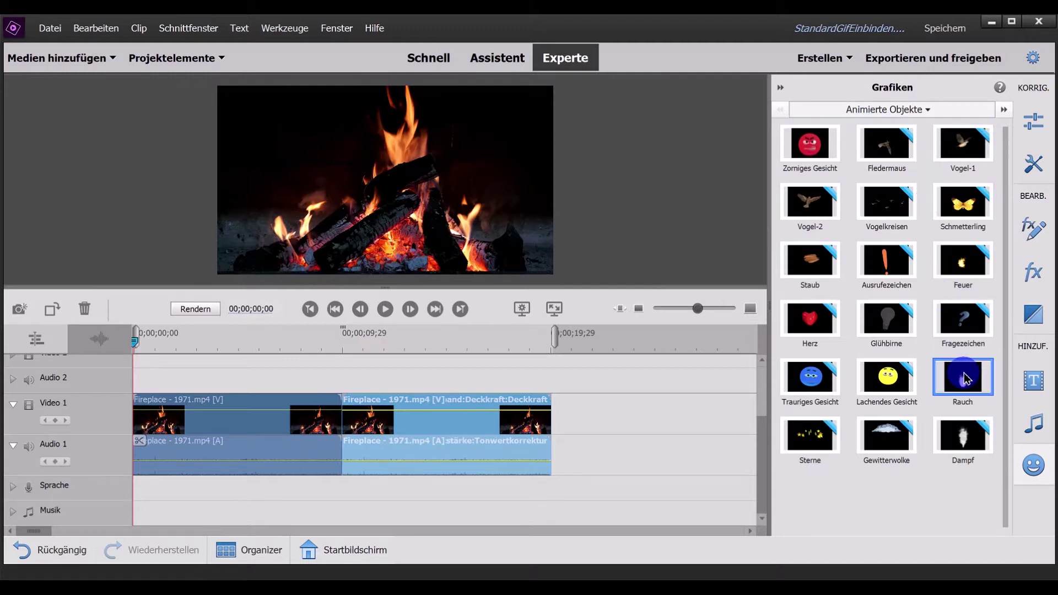
{"action": "left_click_drag", "start_coordinate": [964, 376], "coordinate": [322, 370]}
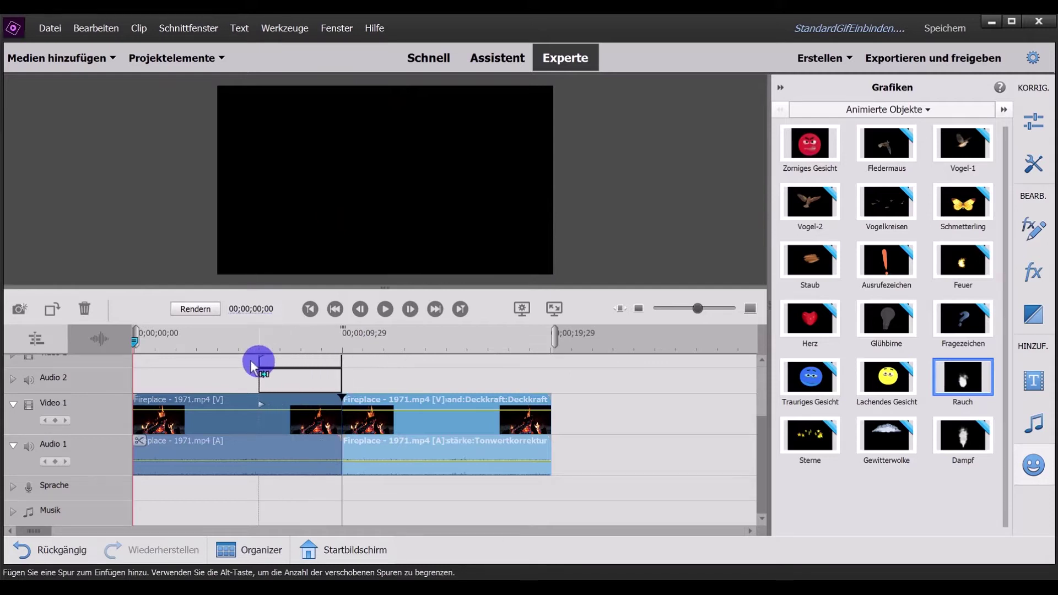
{"action": "left_click_drag", "start_coordinate": [322, 366], "coordinate": [226, 357]}
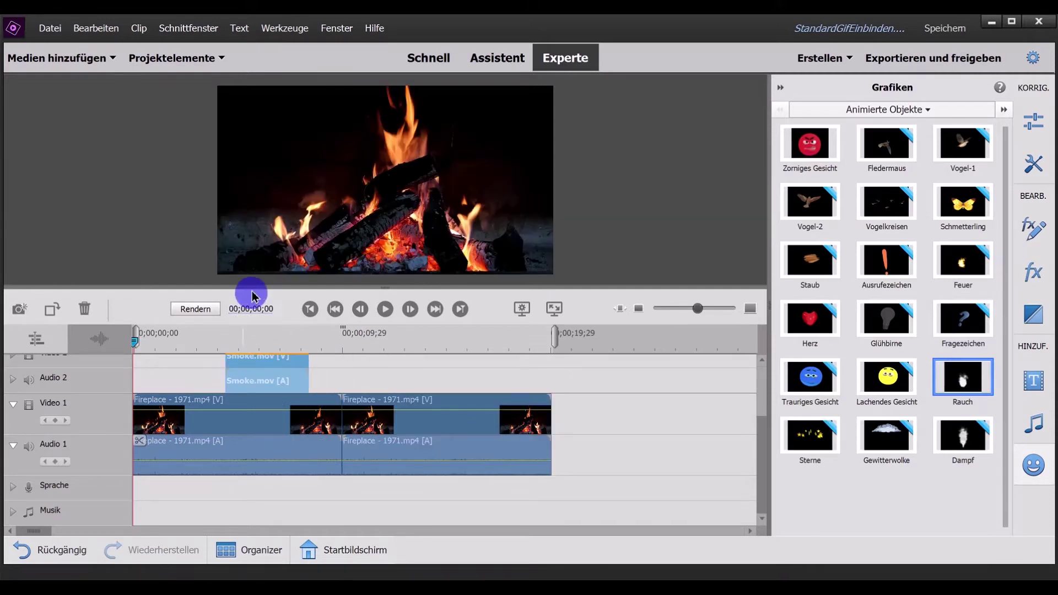
{"action": "left_click_drag", "start_coordinate": [252, 289], "coordinate": [275, 190]}
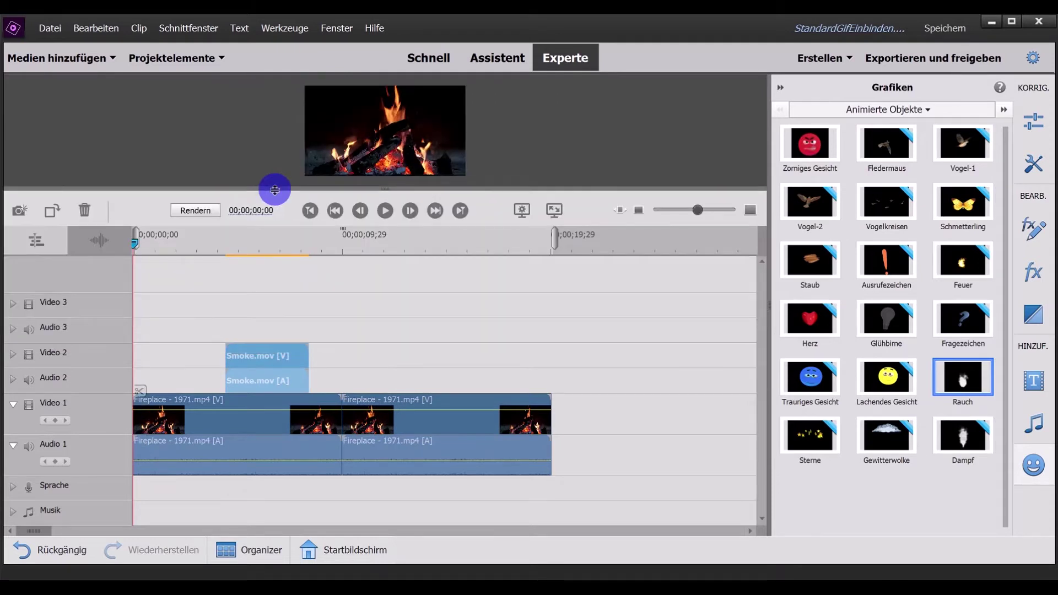
Step: Delete the empty Video 3/Audio 3 tracks, move to about 5 s, and expand Video 2
{"action": "right_click", "coordinate": [90, 330]}
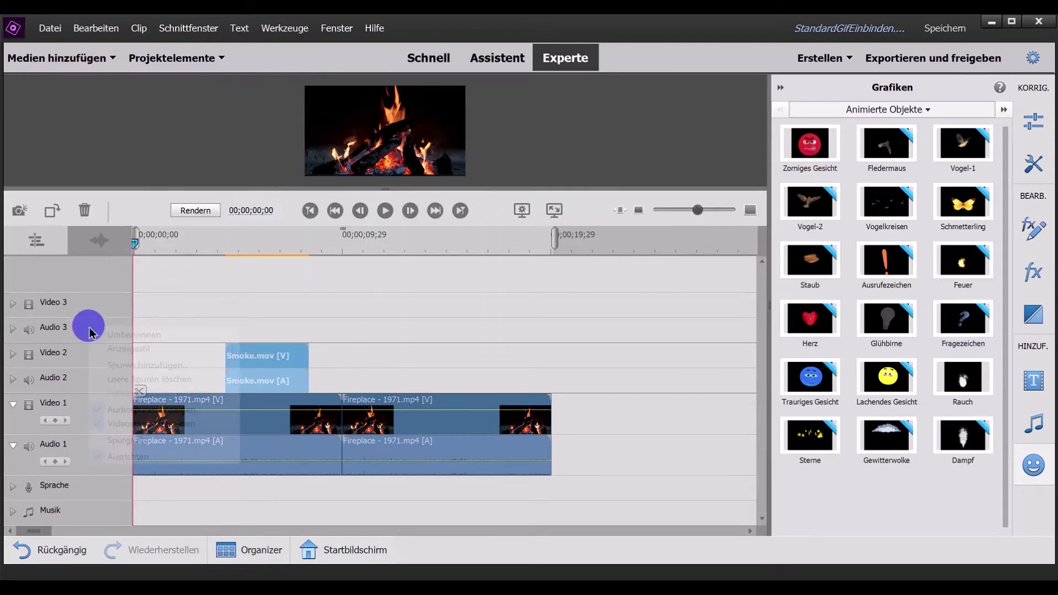
{"action": "left_click", "coordinate": [124, 380]}
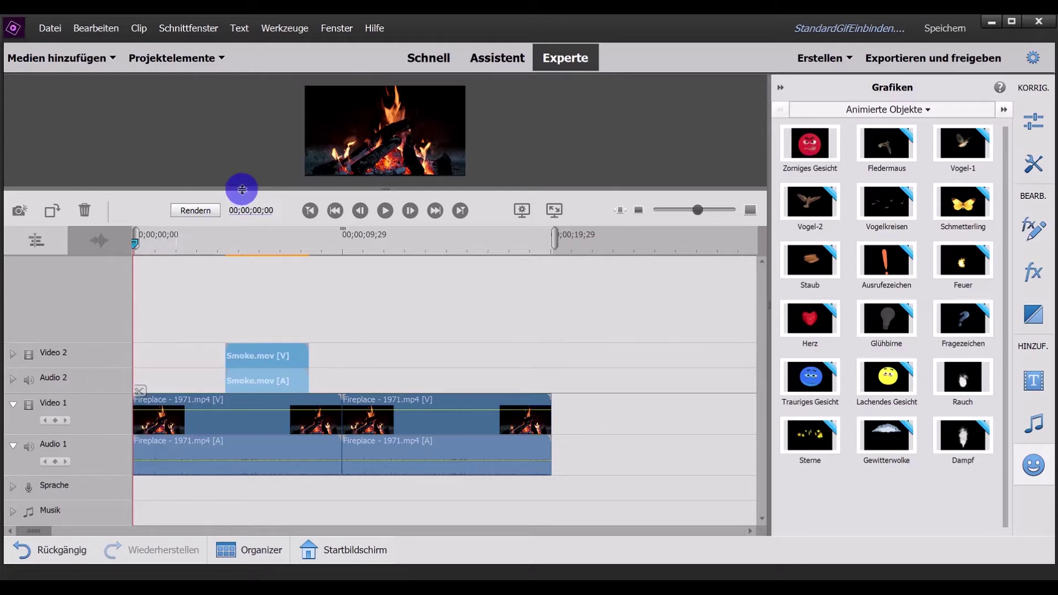
{"action": "mouse_move", "coordinate": [245, 201]}
{"action": "left_mouse_down"}
{"action": "mouse_move", "coordinate": [241, 275]}
{"action": "mouse_move", "coordinate": [242, 263]}
{"action": "left_mouse_up"}
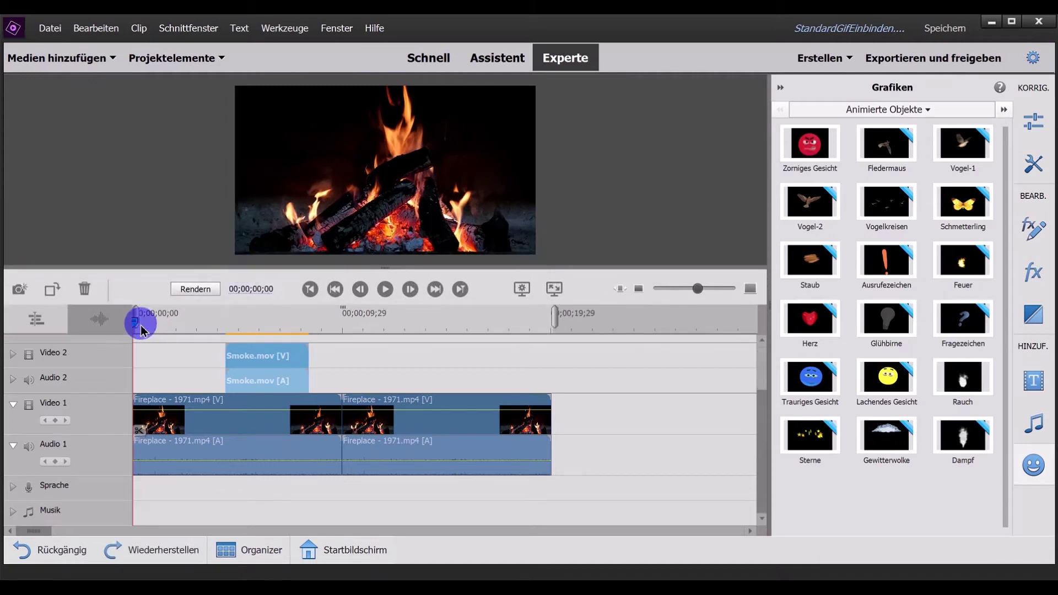
{"action": "left_click_drag", "start_coordinate": [136, 326], "coordinate": [251, 333]}
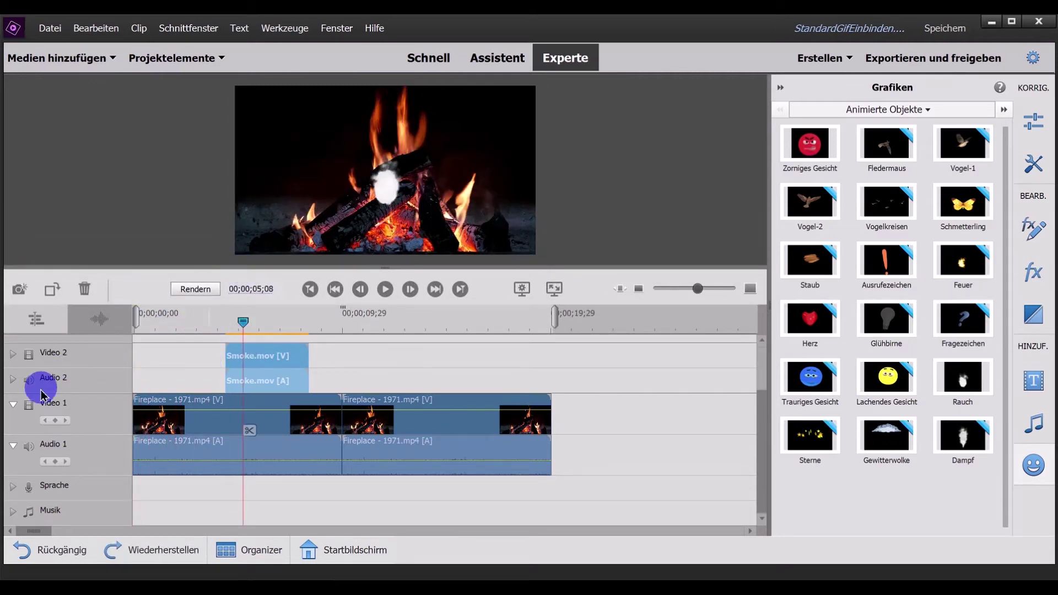
{"action": "left_click", "coordinate": [13, 355]}
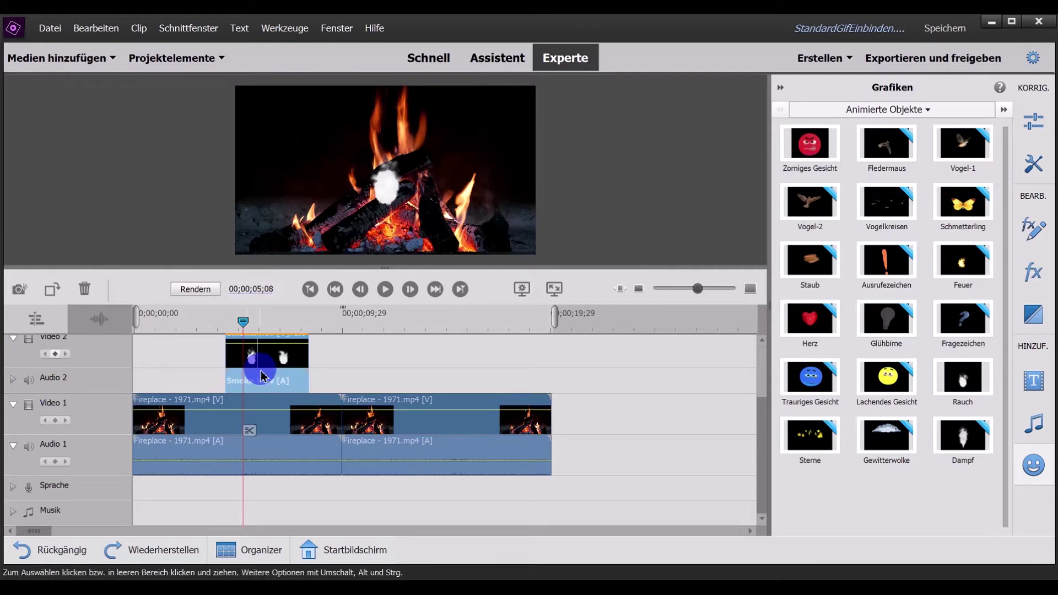
{"action": "left_click", "coordinate": [782, 89]}
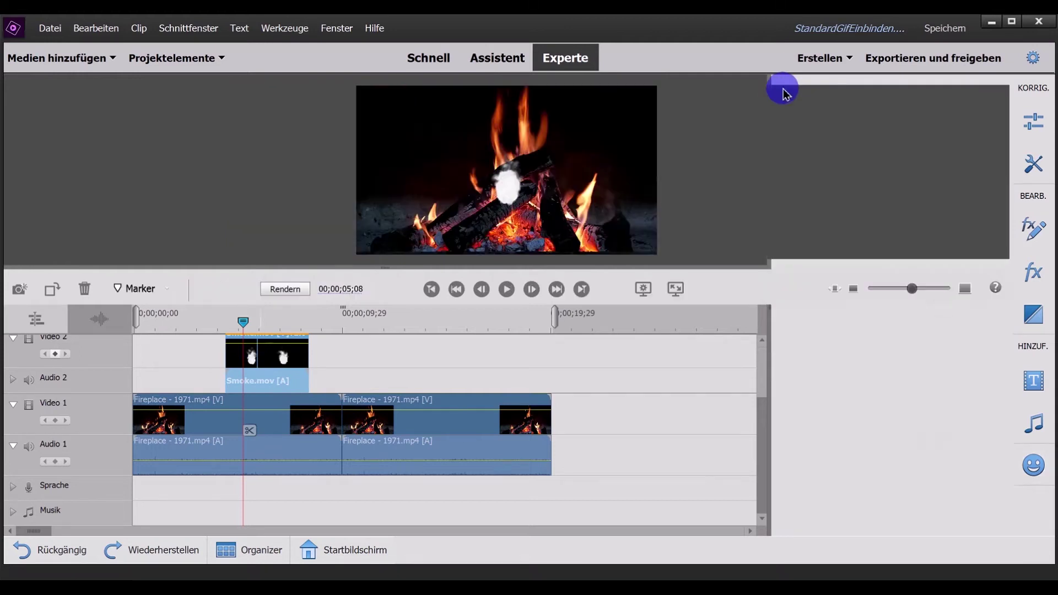
Step: Open the smoke clip's applied effects and show the Bewegung keyframe timeline
{"action": "left_click", "coordinate": [1040, 227]}
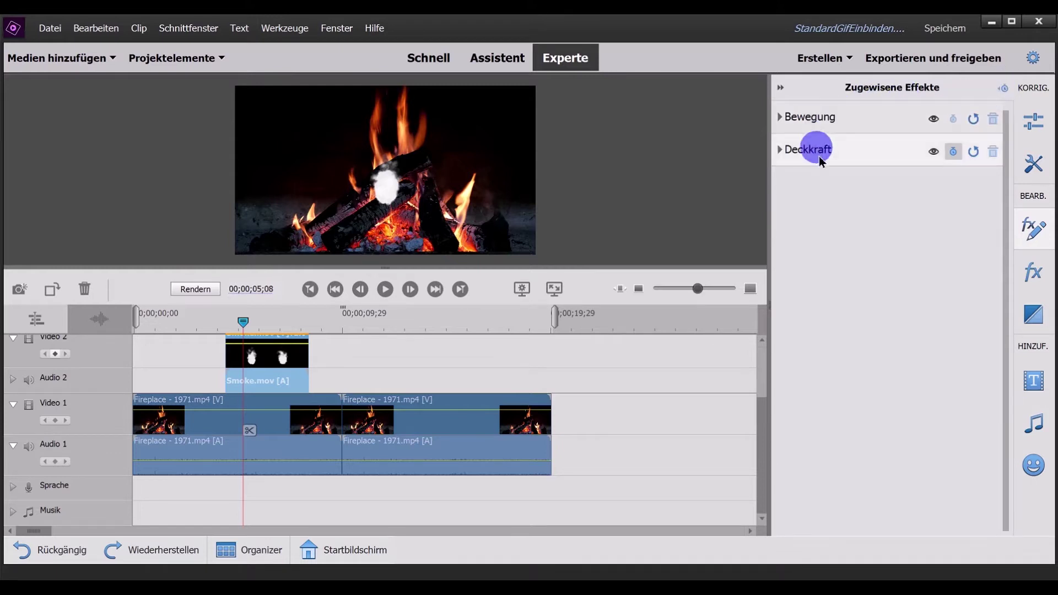
{"action": "left_click", "coordinate": [1004, 90]}
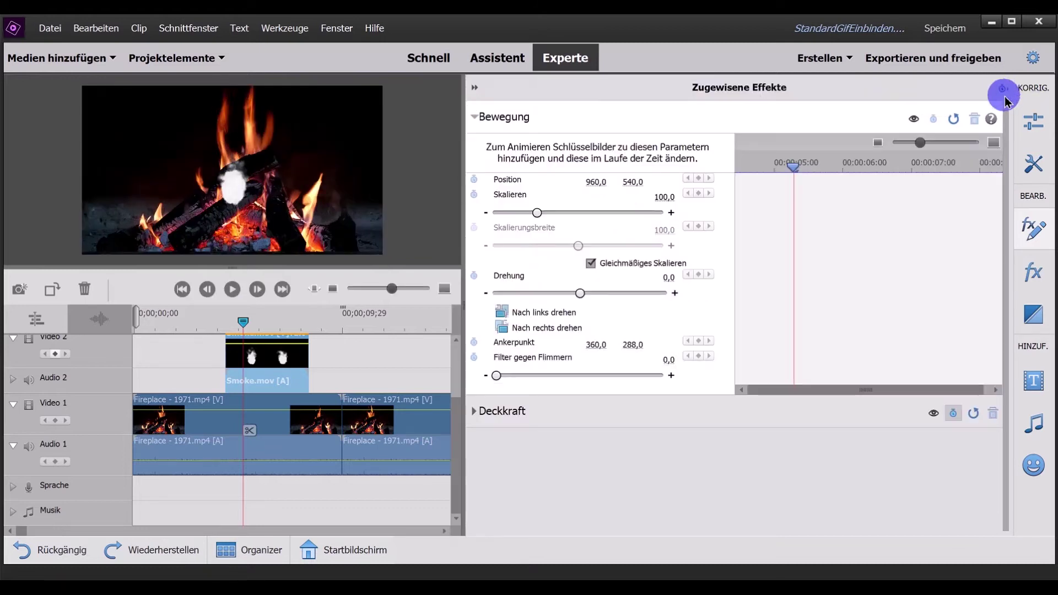
{"action": "left_click", "coordinate": [964, 174]}
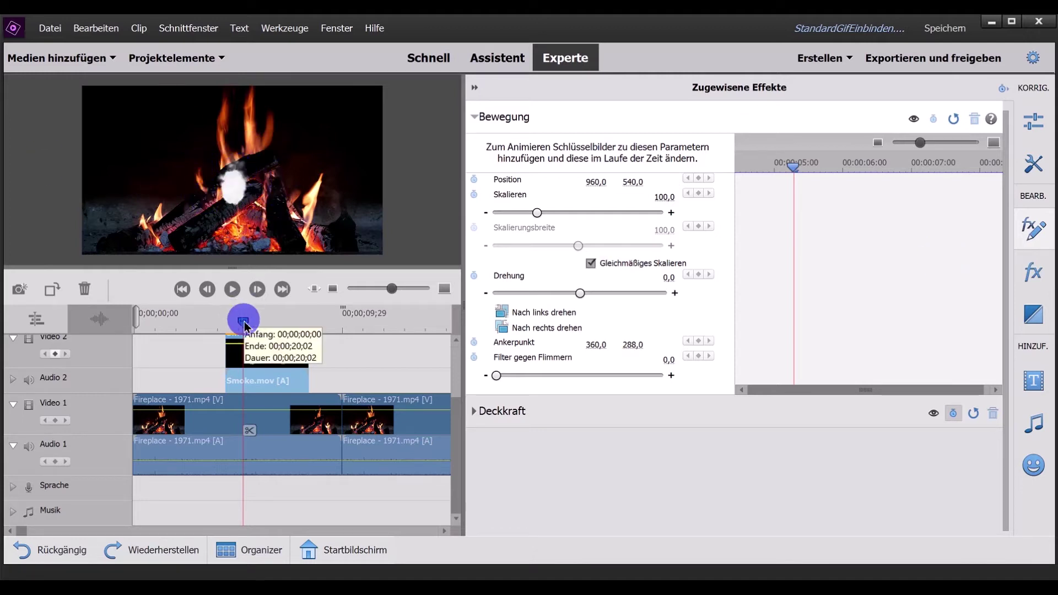
Step: Enable Position keyframes at the clip start and raise the smoke above the flames at 5 s
{"action": "left_click_drag", "start_coordinate": [244, 325], "coordinate": [227, 330]}
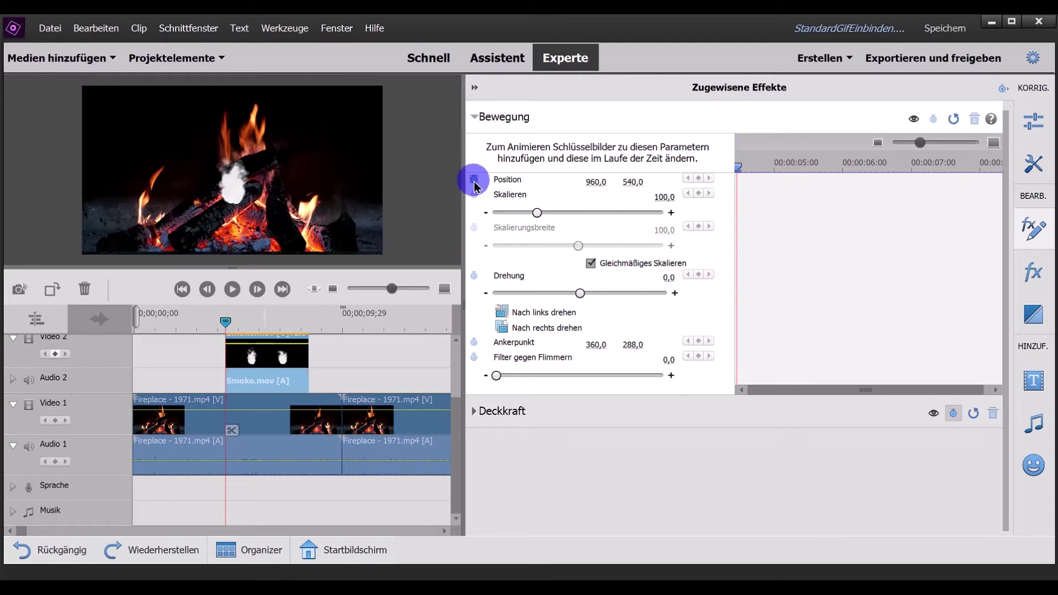
{"action": "left_click", "coordinate": [699, 178]}
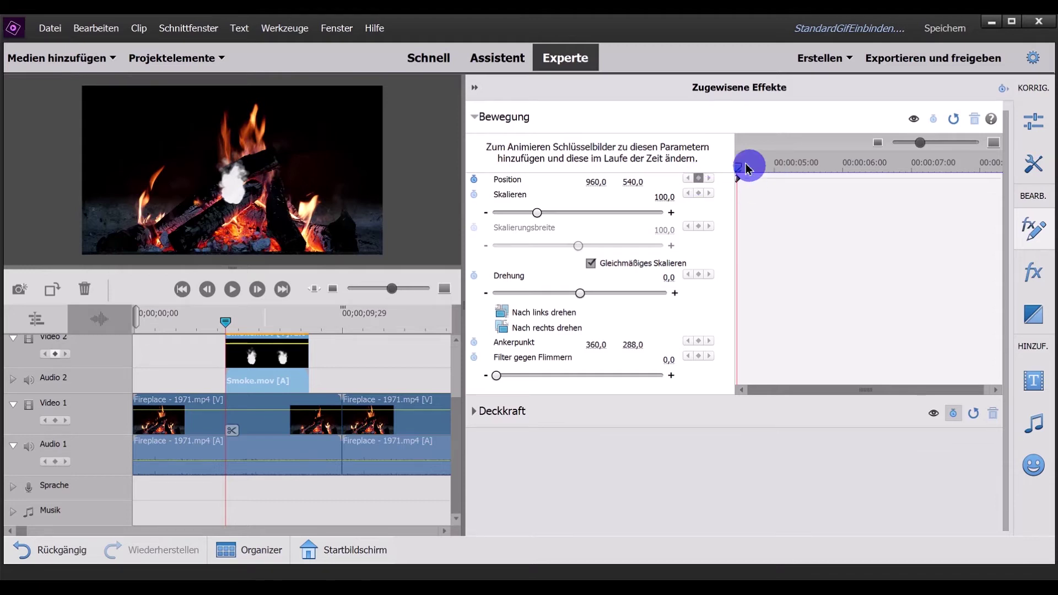
{"action": "left_click_drag", "start_coordinate": [740, 168], "coordinate": [796, 165]}
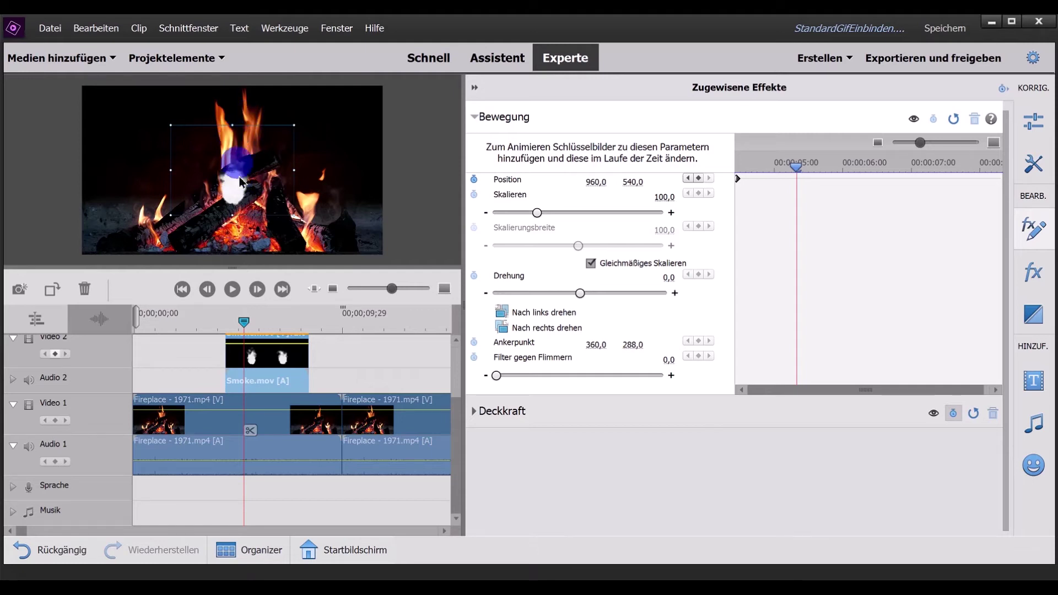
{"action": "left_click_drag", "start_coordinate": [237, 191], "coordinate": [240, 137]}
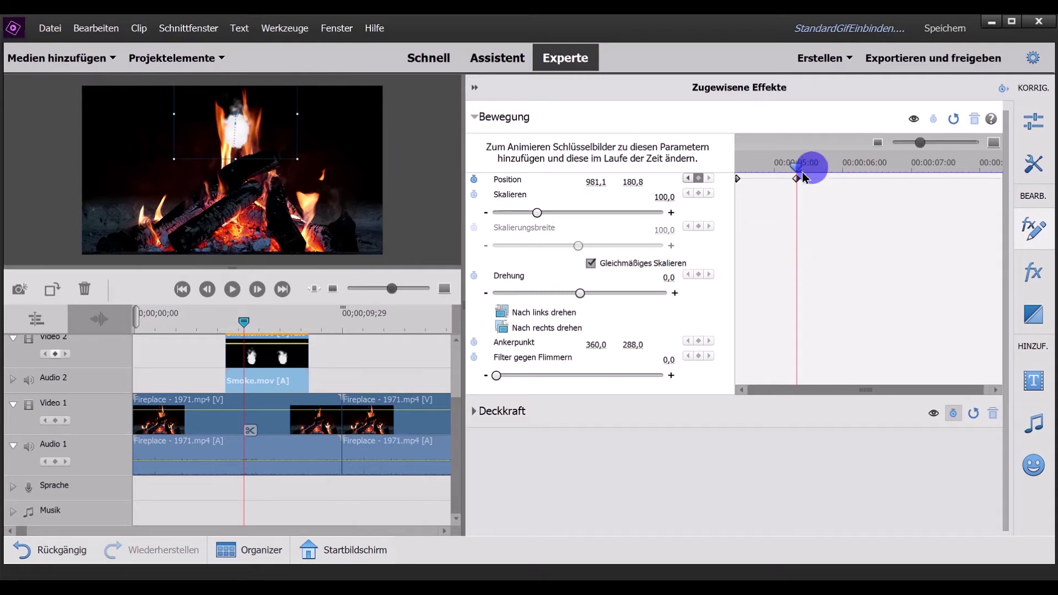
Step: Add Position keyframes moving the smoke down-right at 6 s and up-left just after, then select them
{"action": "left_click_drag", "start_coordinate": [798, 173], "coordinate": [852, 176]}
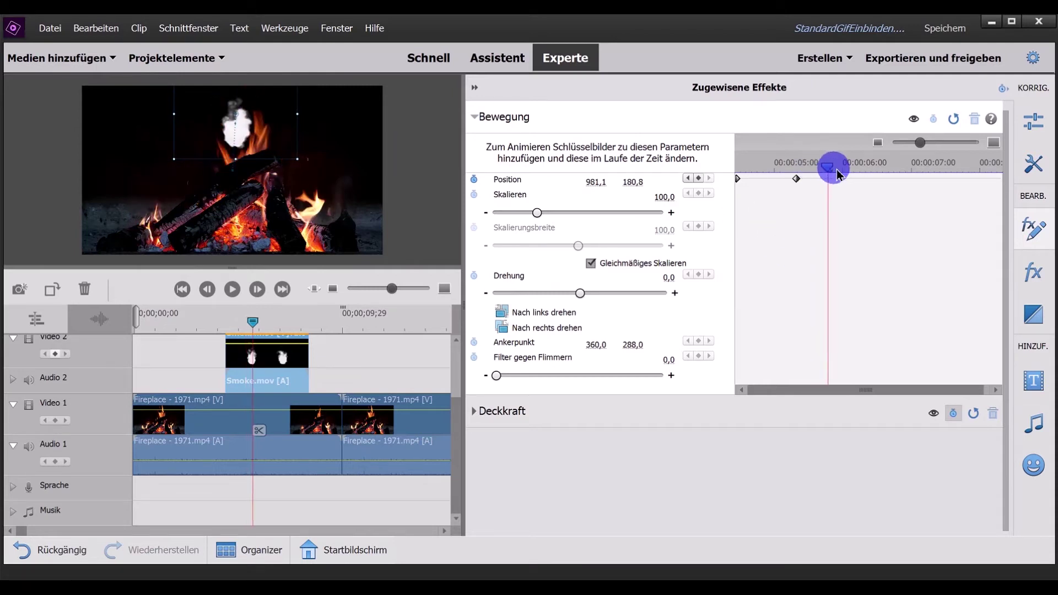
{"action": "left_click", "coordinate": [238, 135]}
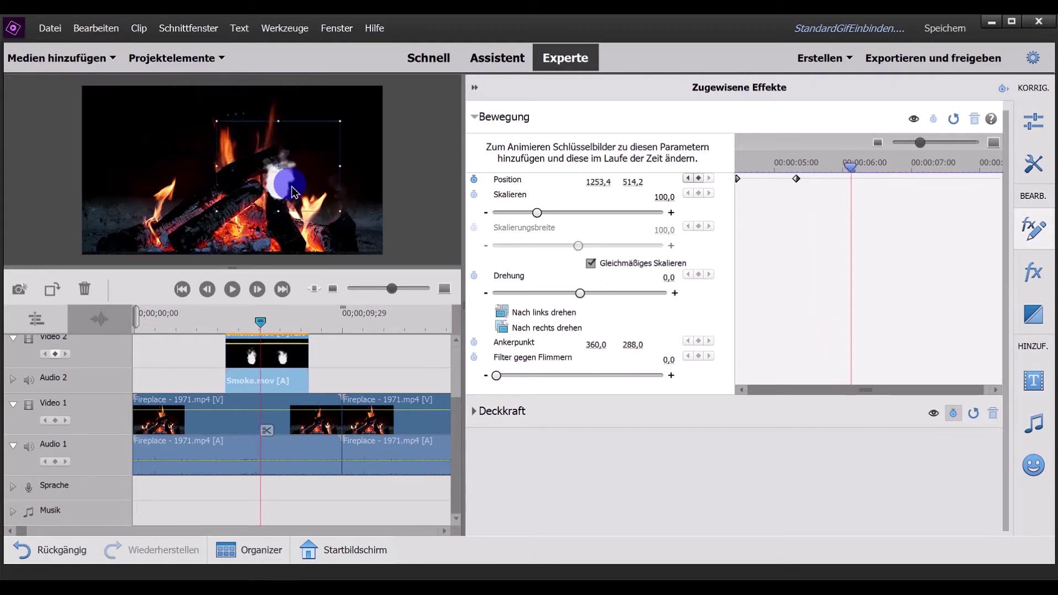
{"action": "left_click_drag", "start_coordinate": [245, 131], "coordinate": [292, 186]}
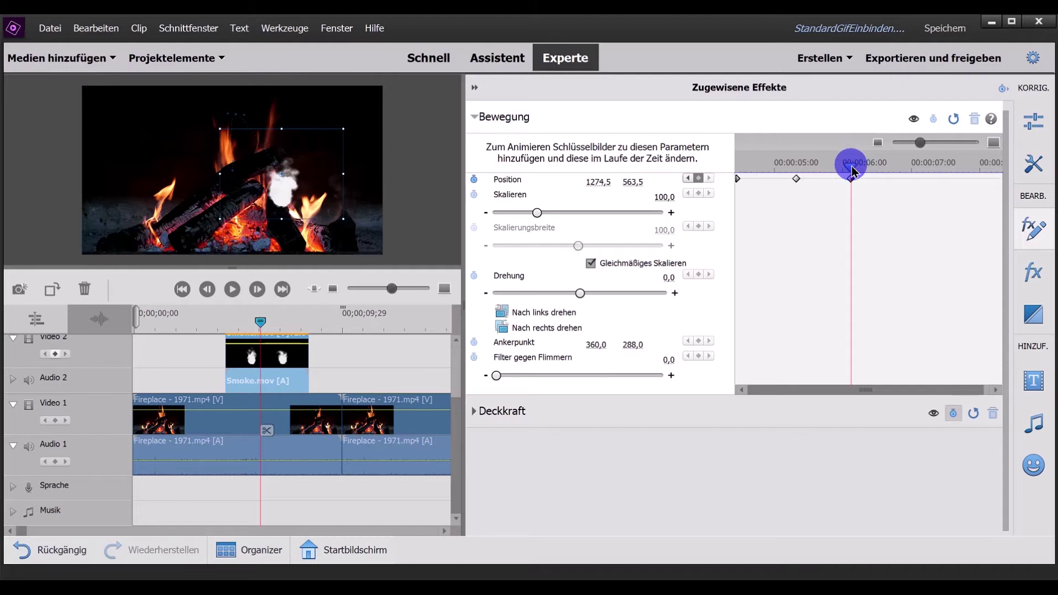
{"action": "left_click_drag", "start_coordinate": [852, 170], "coordinate": [895, 170]}
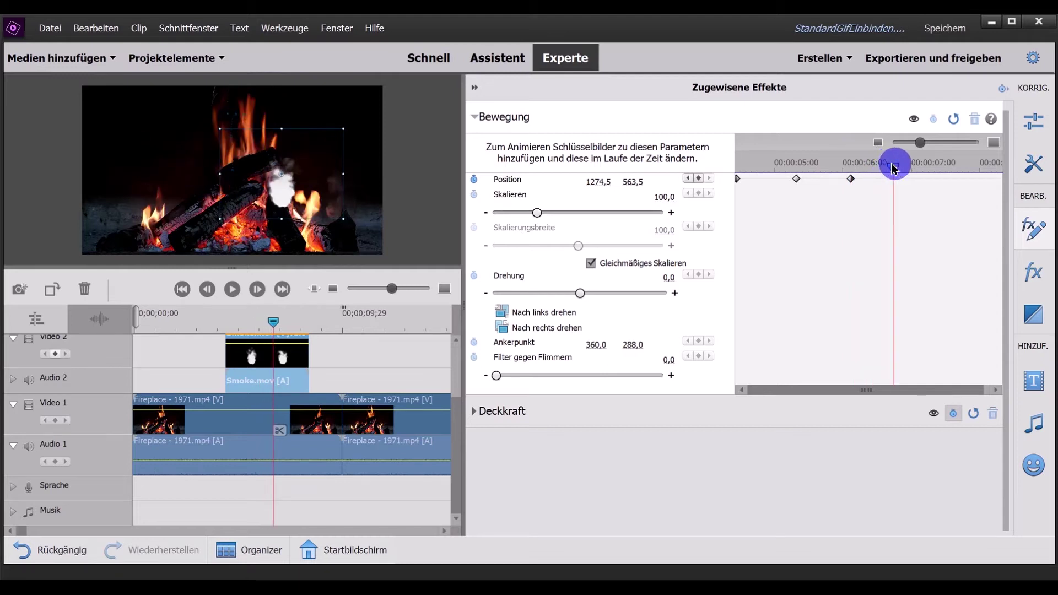
{"action": "left_click_drag", "start_coordinate": [282, 157], "coordinate": [247, 93]}
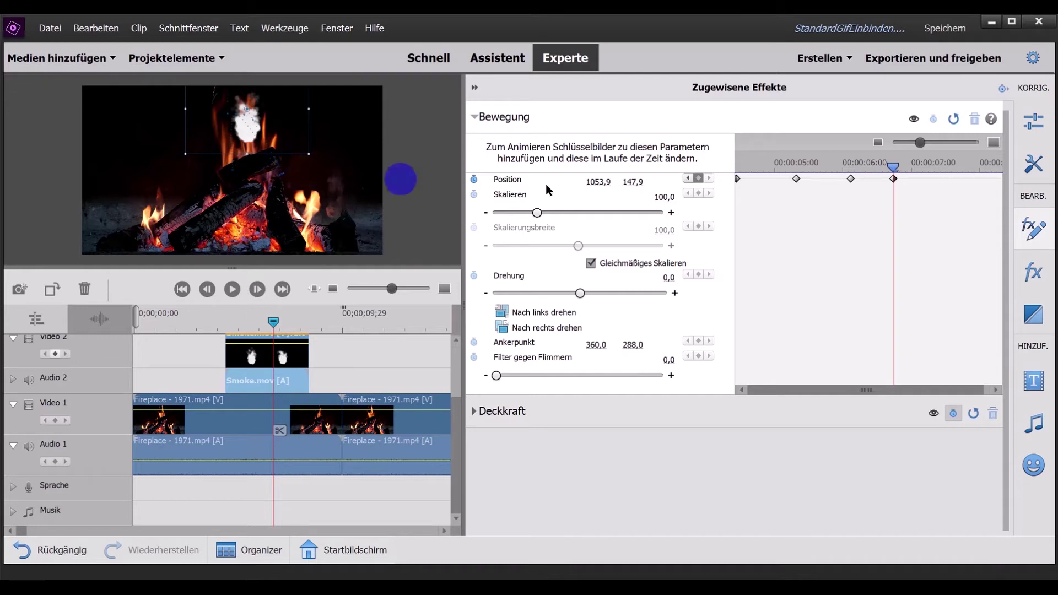
{"action": "left_click_drag", "start_coordinate": [925, 191], "coordinate": [736, 175]}
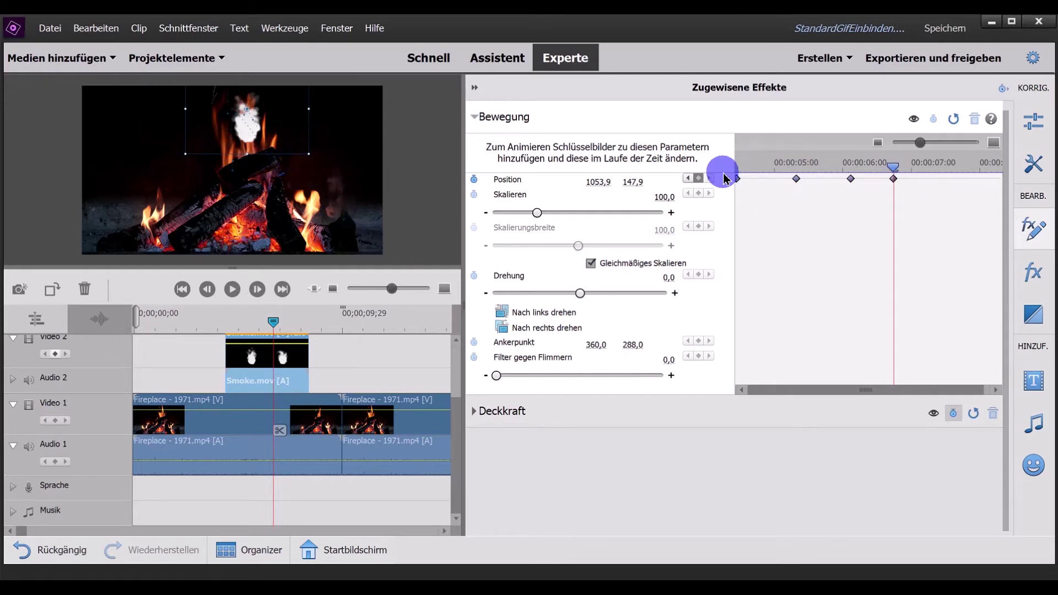
{"action": "right_click", "coordinate": [796, 179]}
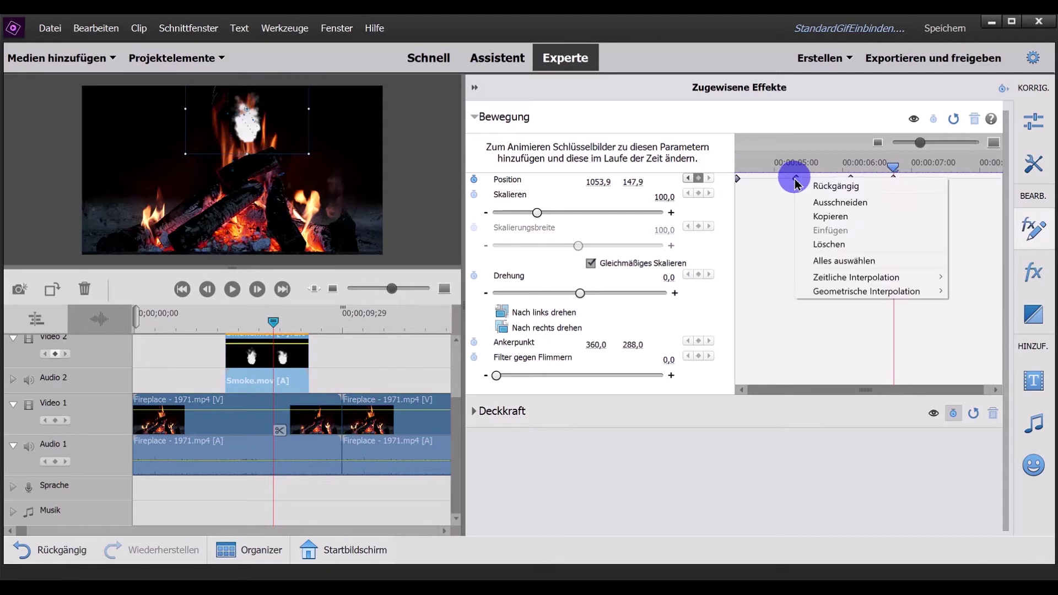
Step: Set the Position keyframes' temporal interpolation to Bézier, automatisch
{"action": "mouse_move", "coordinate": [850, 278]}
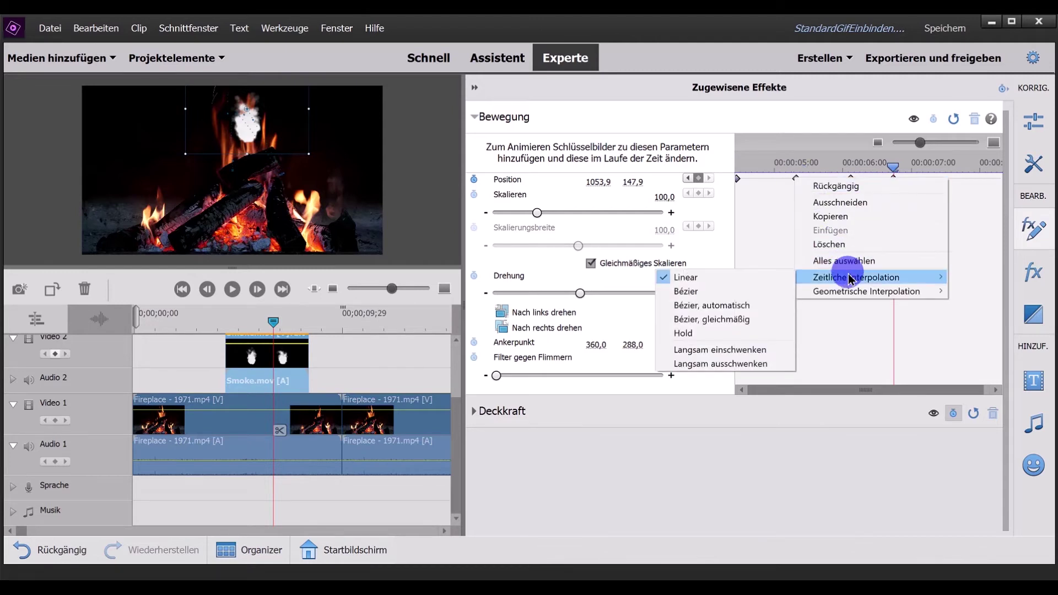
{"action": "left_click", "coordinate": [749, 304]}
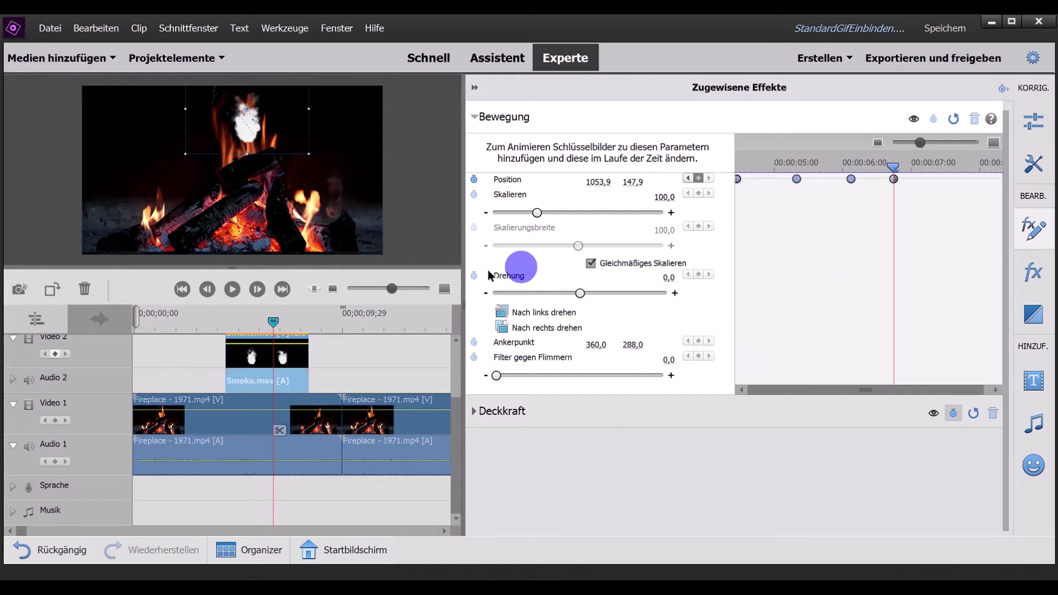
Step: Close the effects panel and scrub across the Smoke clip to preview its motion
{"action": "left_click", "coordinate": [474, 87]}
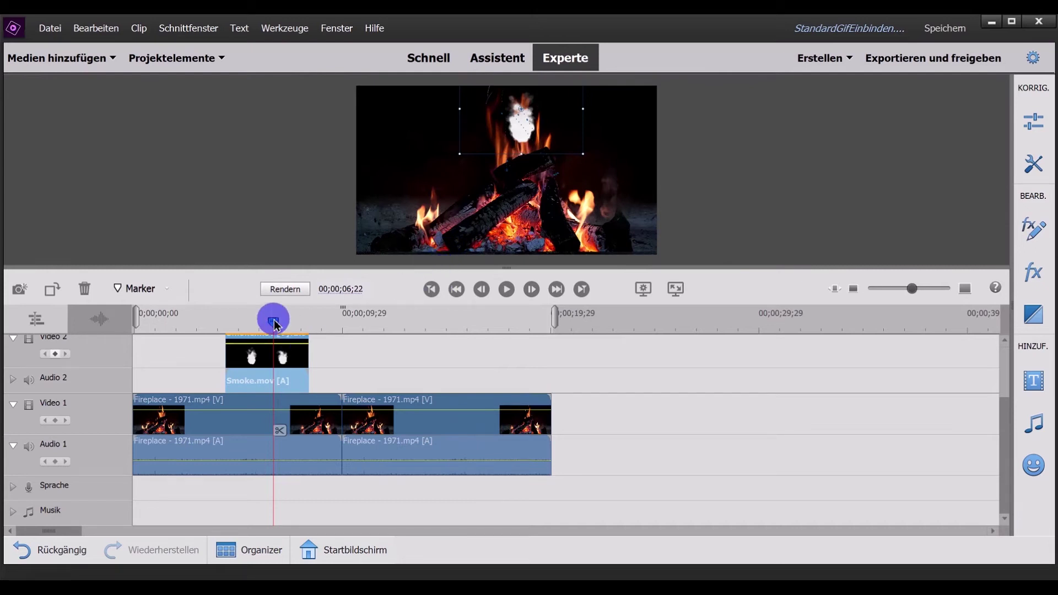
{"action": "left_click_drag", "start_coordinate": [256, 321], "coordinate": [225, 326]}
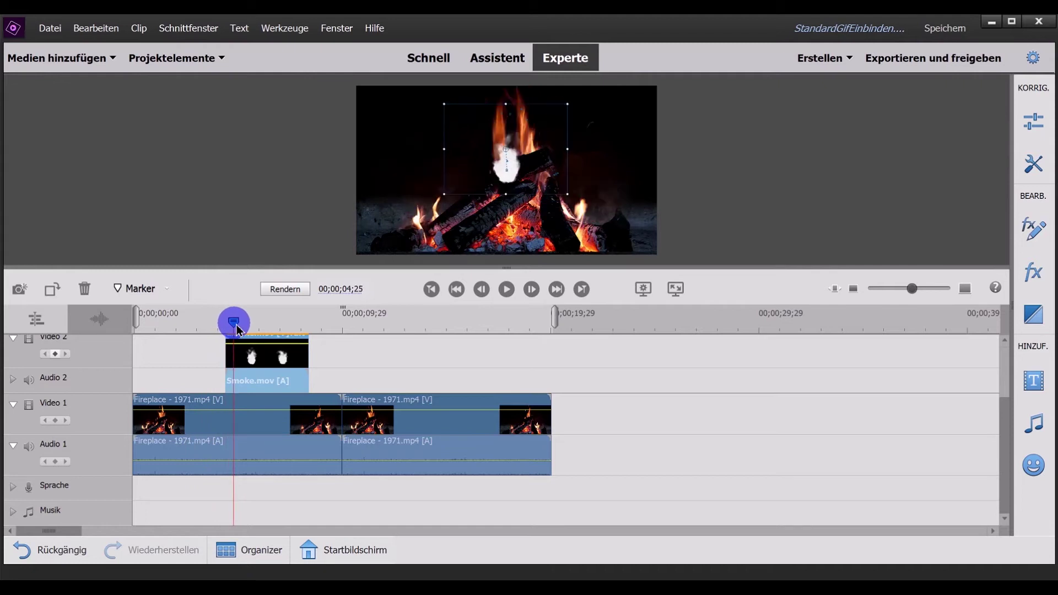
{"action": "left_click_drag", "start_coordinate": [226, 329], "coordinate": [308, 340]}
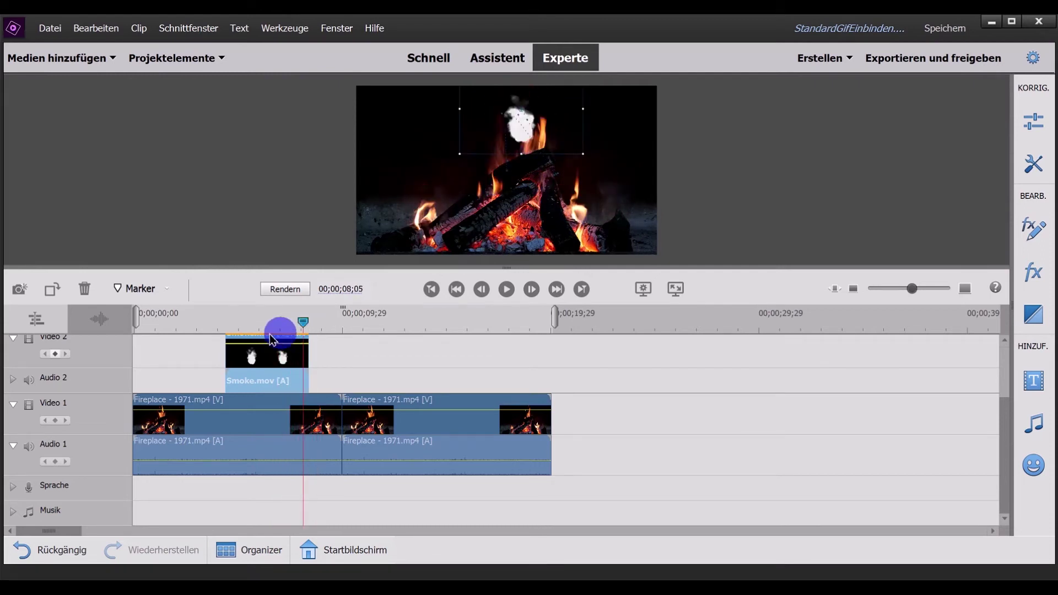
{"action": "left_click_drag", "start_coordinate": [309, 340], "coordinate": [230, 342]}
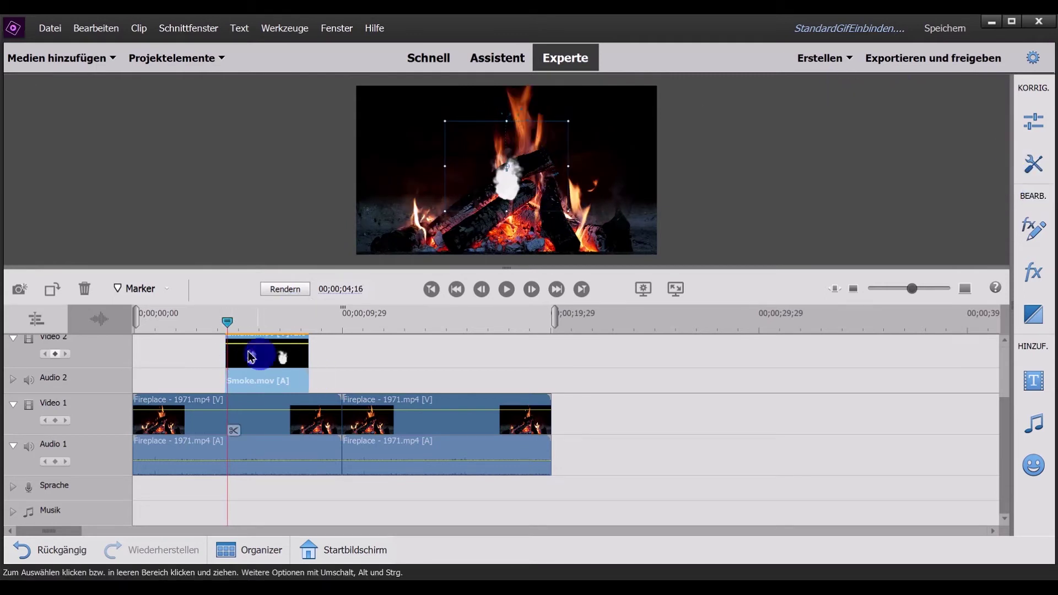
Step: Scale the smoke to about 300 at the last Position keyframe's time
{"action": "left_click", "coordinate": [1038, 229]}
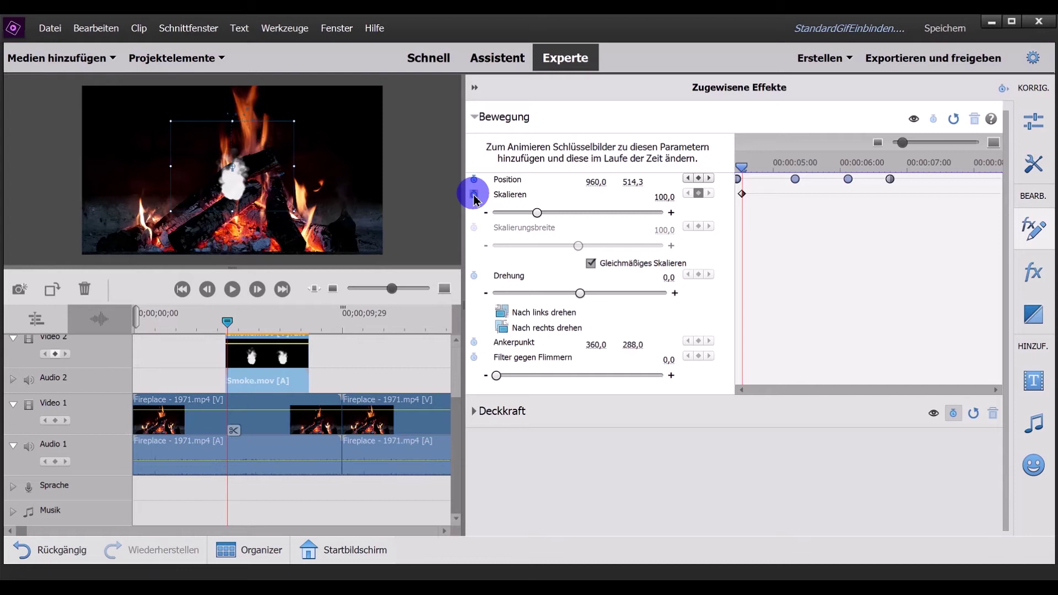
{"action": "left_click", "coordinate": [256, 185]}
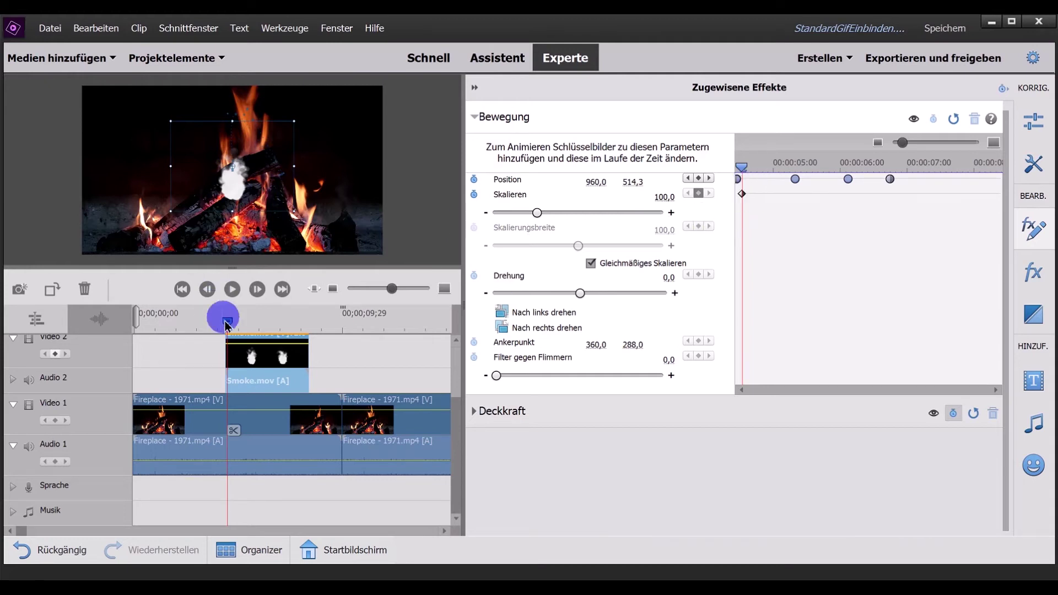
{"action": "left_click_drag", "start_coordinate": [227, 325], "coordinate": [310, 326]}
{"action": "left_click", "coordinate": [611, 255]}
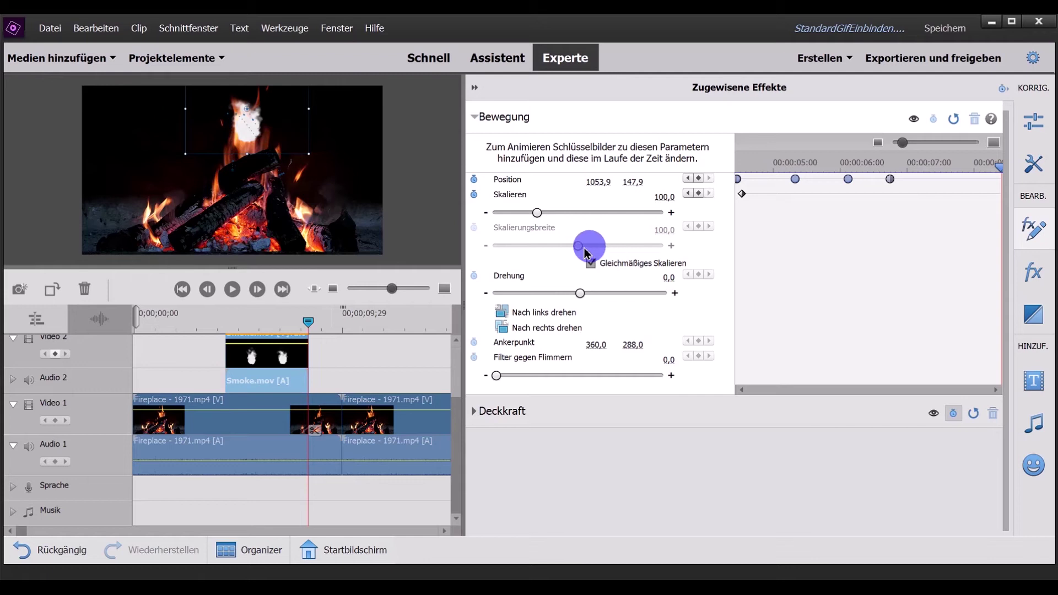
{"action": "left_click_drag", "start_coordinate": [537, 212], "coordinate": [647, 221]}
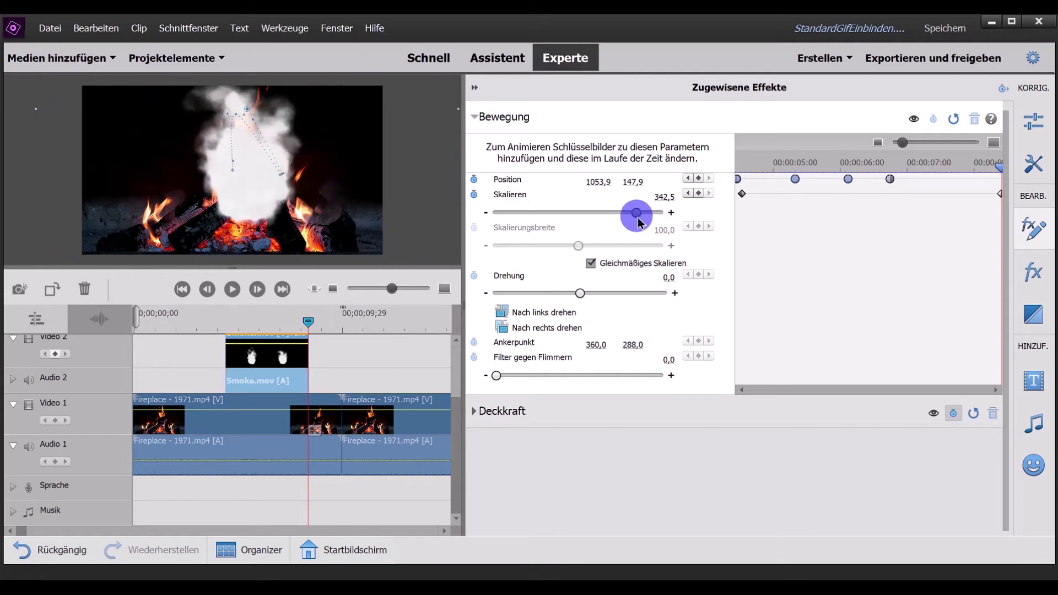
Step: Shift the 6-second Position keyframe slightly later and add an earlier, slightly larger scale keyframe
{"action": "left_click", "coordinate": [847, 203]}
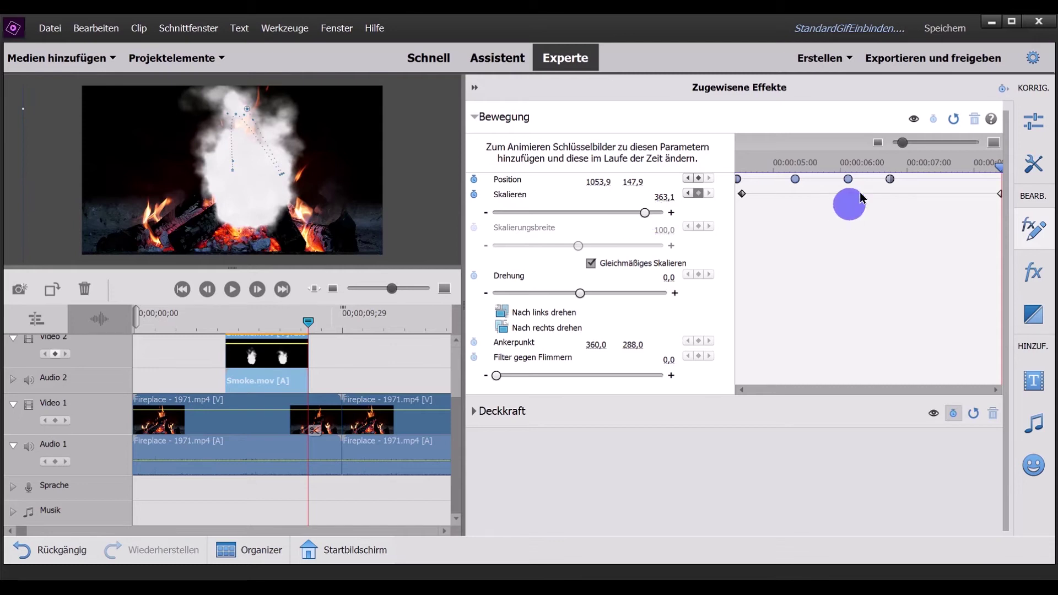
{"action": "left_click_drag", "start_coordinate": [855, 190], "coordinate": [879, 195]}
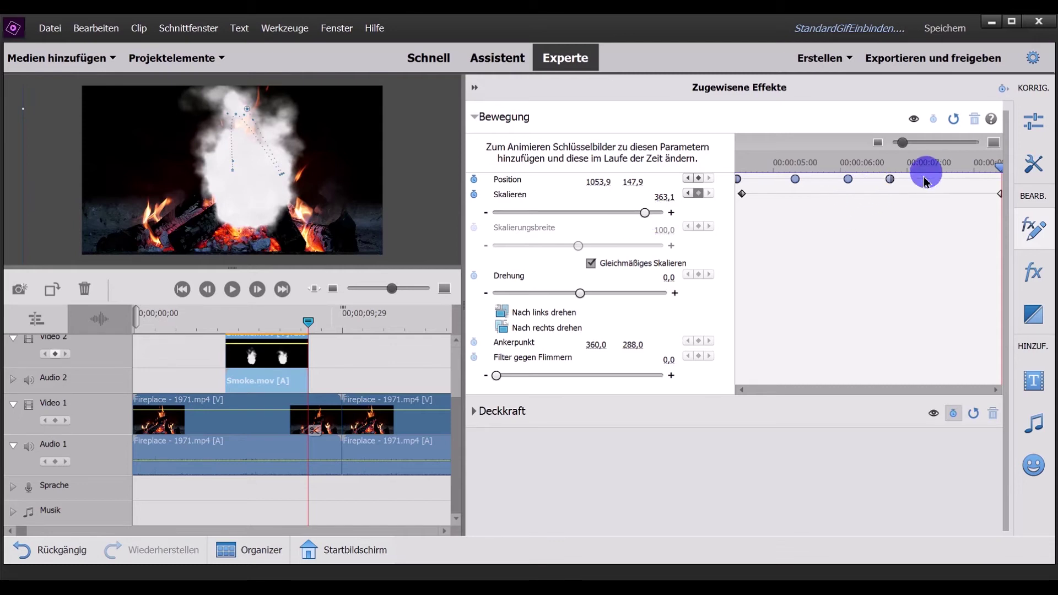
{"action": "left_click", "coordinate": [795, 179]}
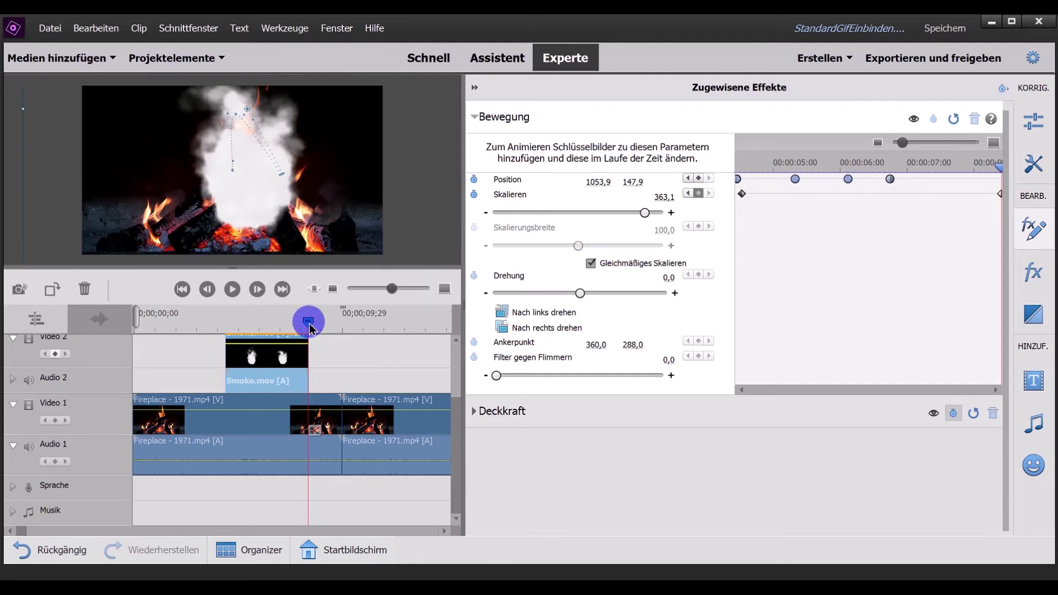
{"action": "left_click_drag", "start_coordinate": [306, 328], "coordinate": [263, 330]}
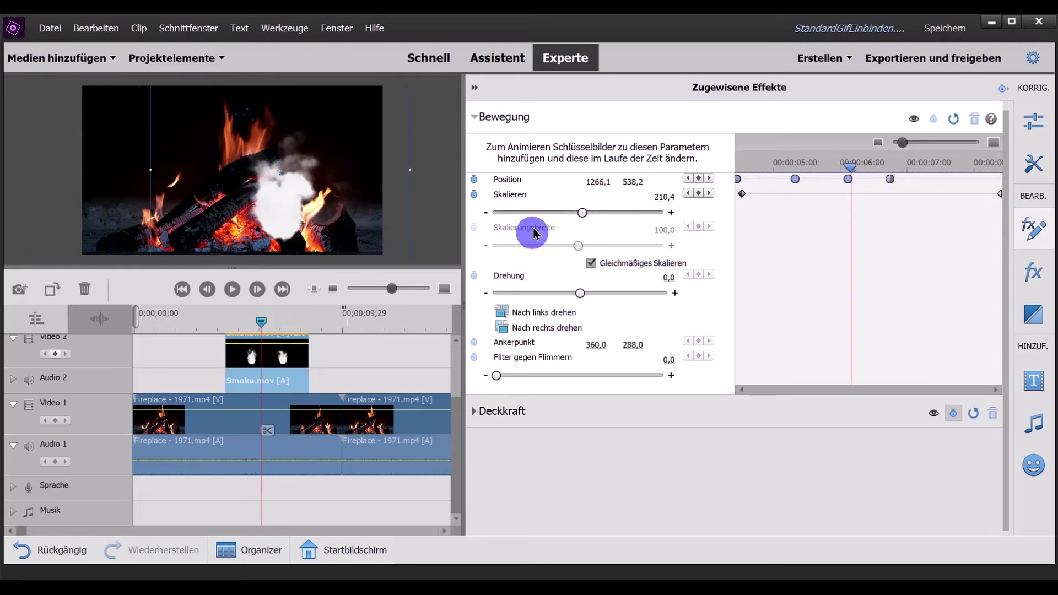
{"action": "left_click_drag", "start_coordinate": [583, 213], "coordinate": [538, 227]}
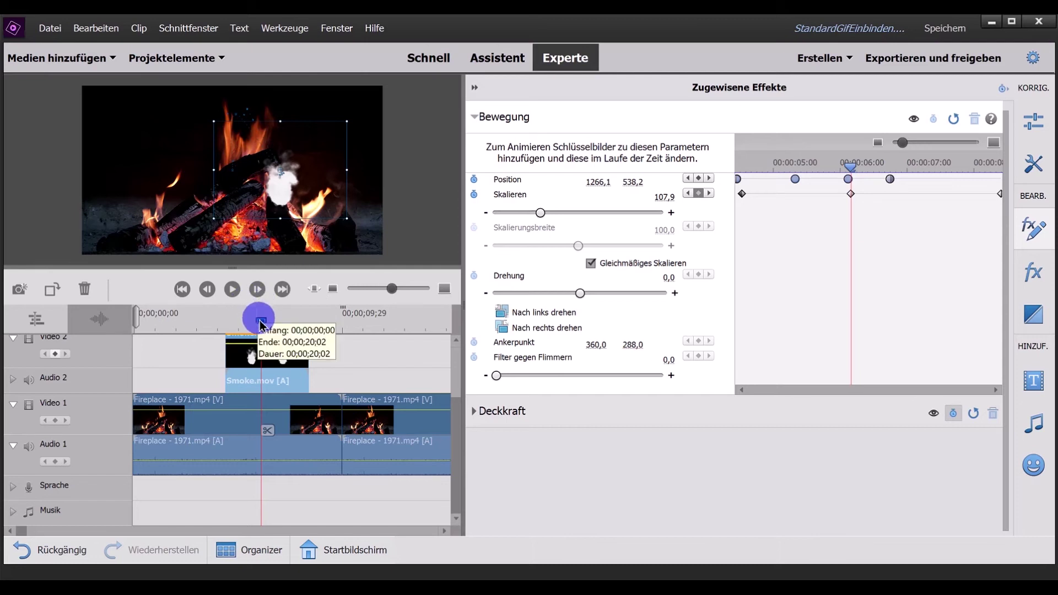
{"action": "mouse_move", "coordinate": [260, 324]}
{"action": "left_mouse_down"}
{"action": "mouse_move", "coordinate": [219, 325]}
{"action": "mouse_move", "coordinate": [299, 335]}
{"action": "mouse_move", "coordinate": [228, 334]}
{"action": "left_mouse_up"}
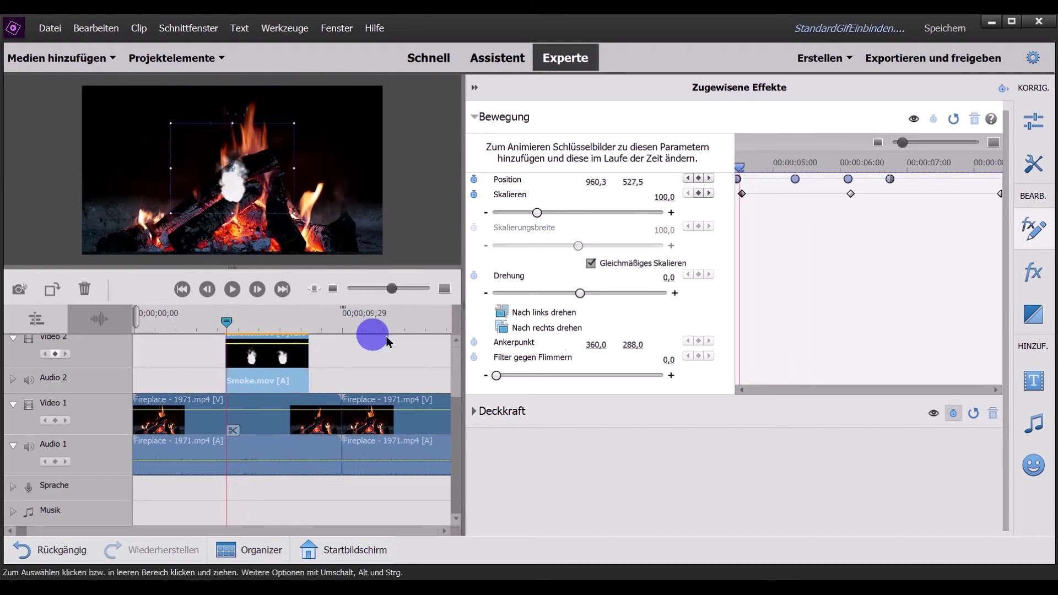
Step: Switch from Bewegung to Deckkraft and lower the smoke's opacity early in the clip, adding a keyframe
{"action": "left_click", "coordinate": [475, 118]}
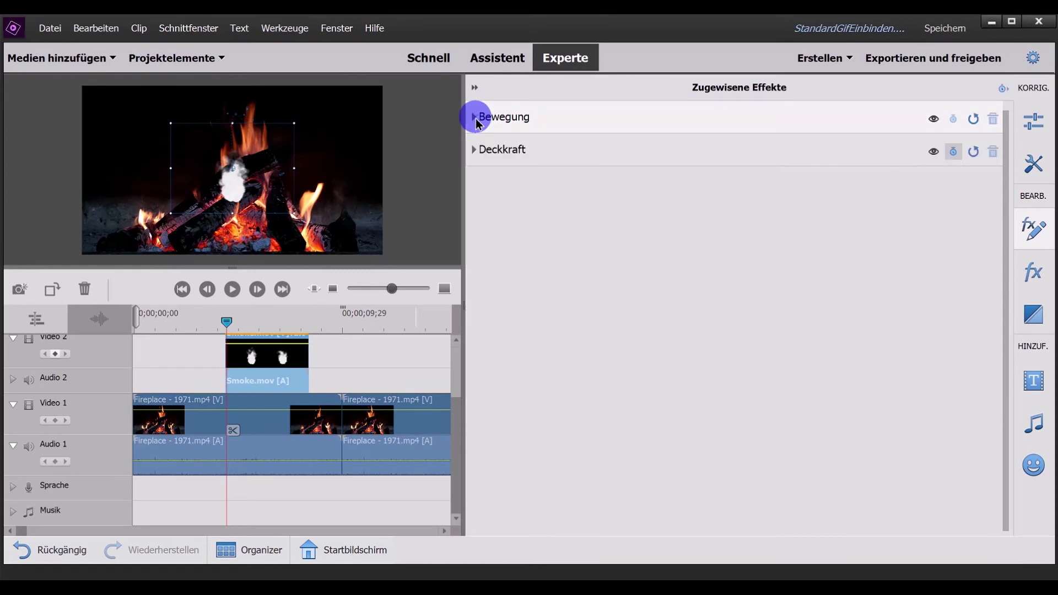
{"action": "left_click", "coordinate": [474, 150]}
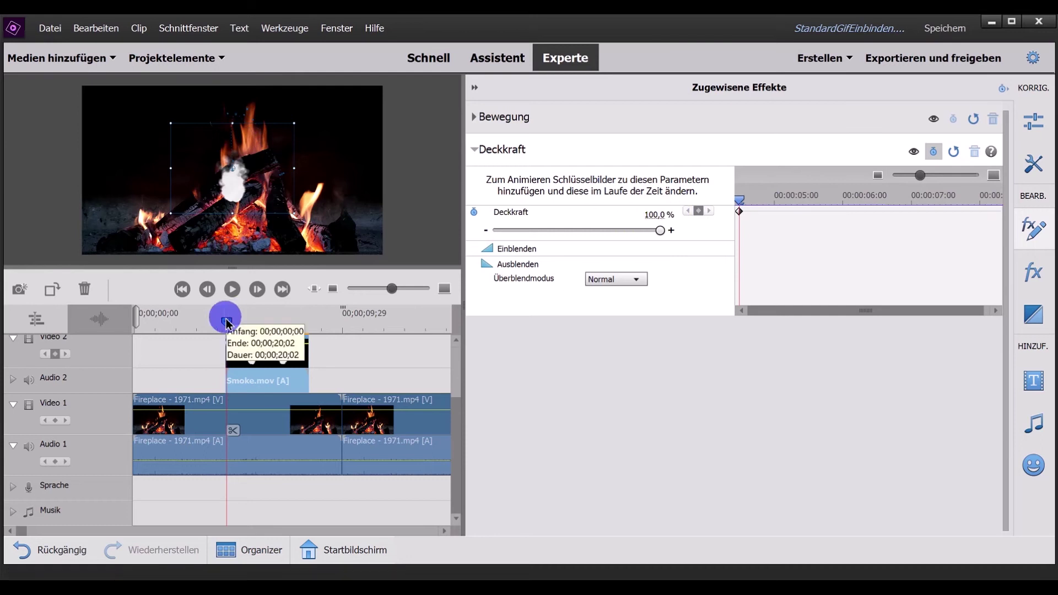
{"action": "left_click_drag", "start_coordinate": [226, 324], "coordinate": [255, 325]}
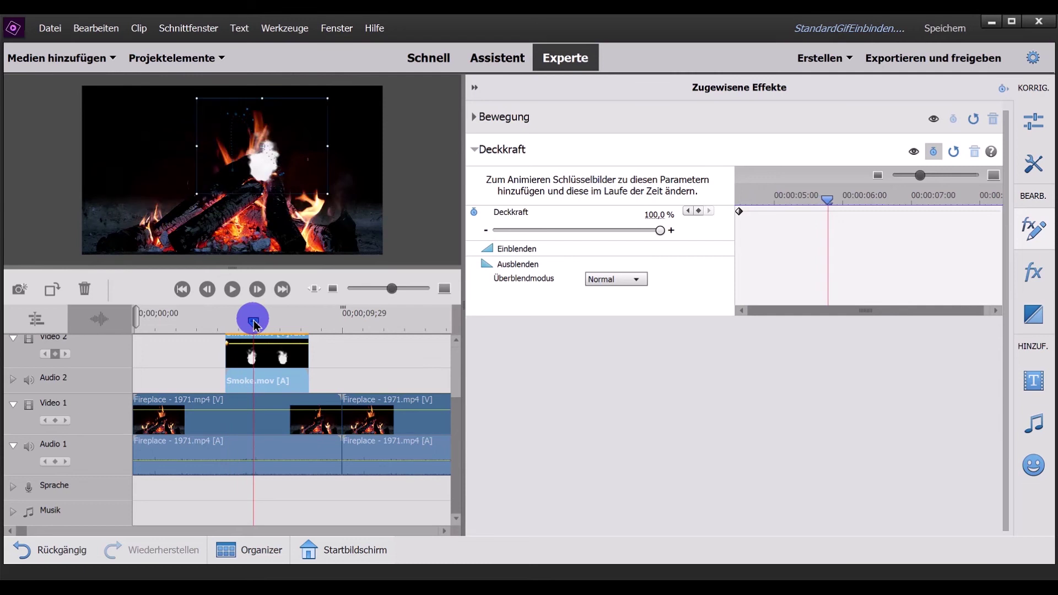
{"action": "left_click", "coordinate": [663, 230]}
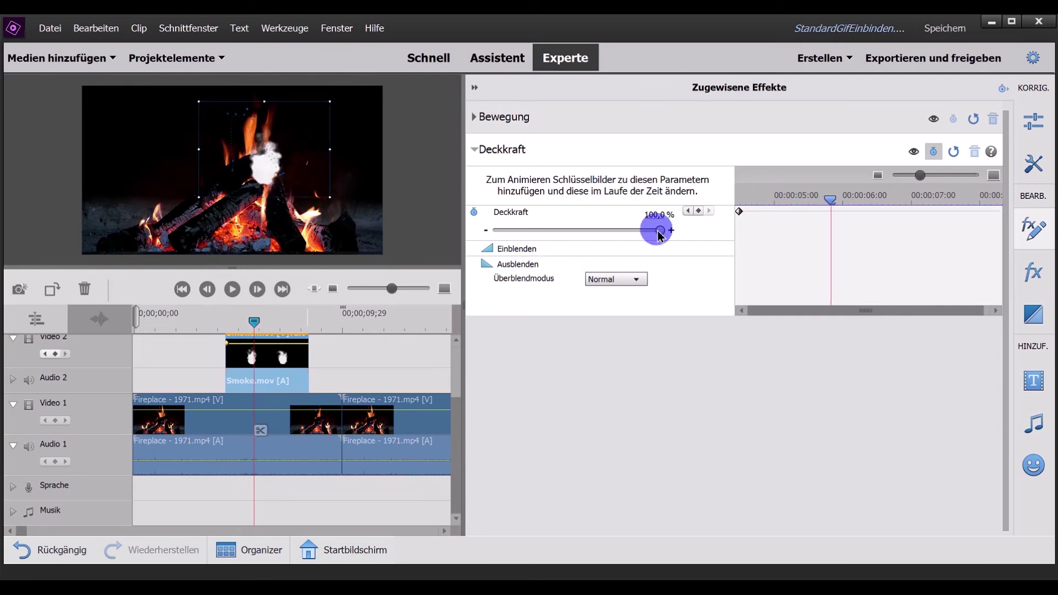
{"action": "left_click_drag", "start_coordinate": [660, 231], "coordinate": [557, 234]}
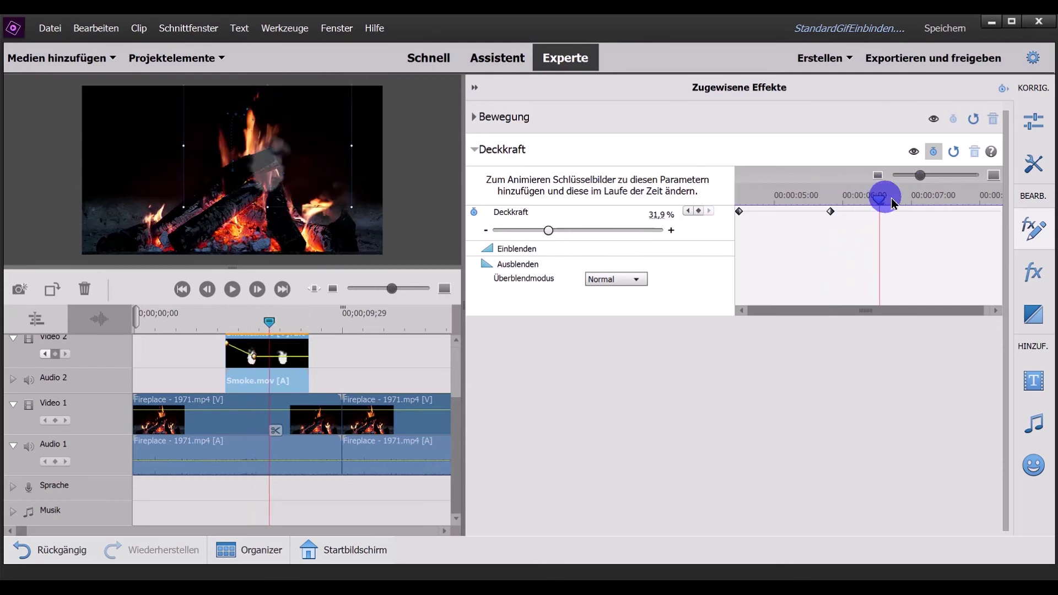
Step: Raise the opacity to 76,0 % around 7 s, then fade it to 46,3 % just after
{"action": "left_click_drag", "start_coordinate": [829, 201], "coordinate": [901, 200]}
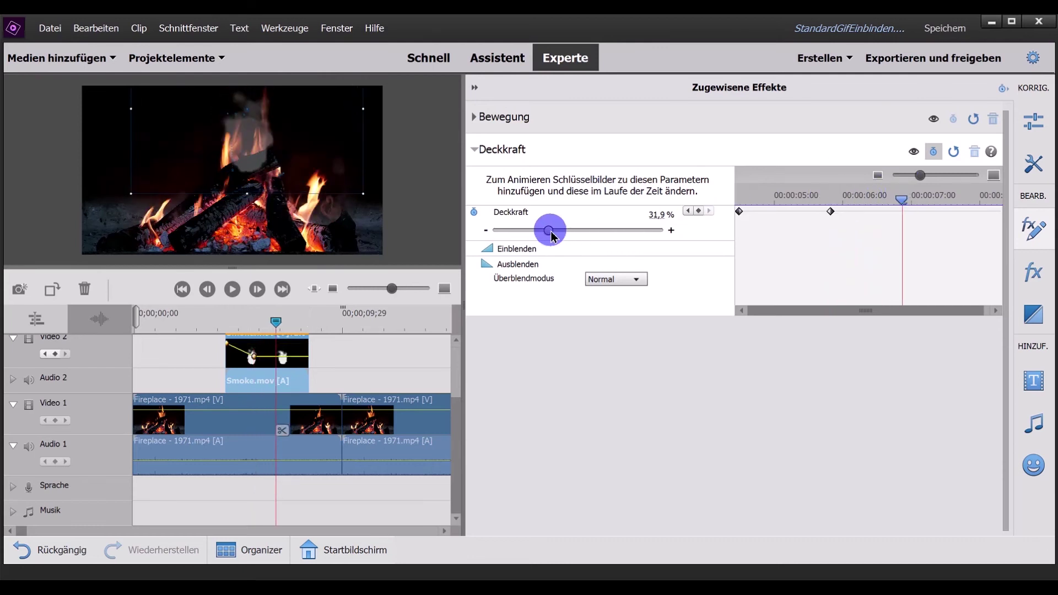
{"action": "left_click_drag", "start_coordinate": [552, 236], "coordinate": [621, 231]}
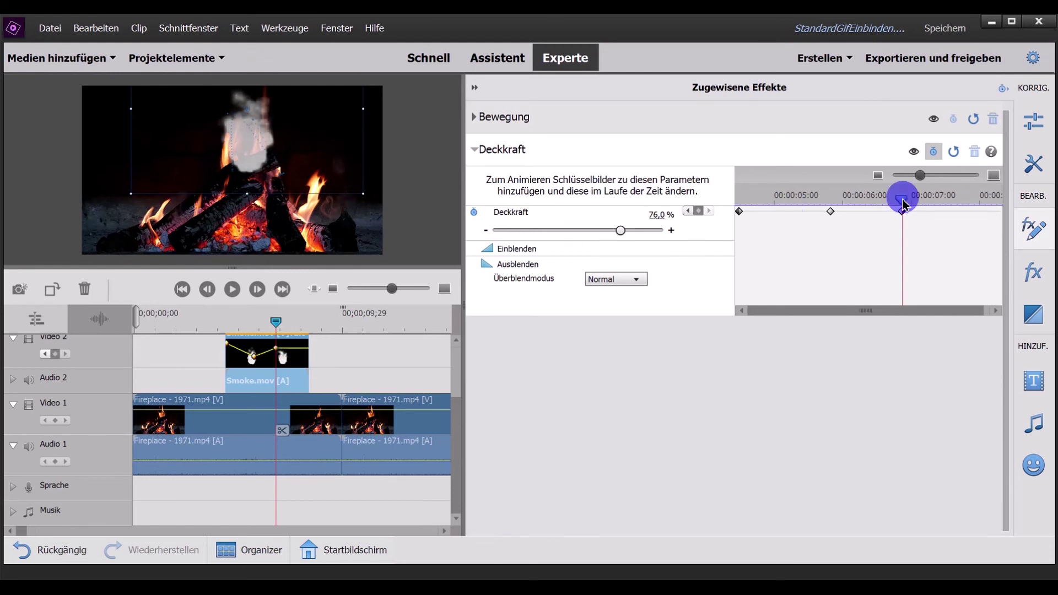
{"action": "left_click_drag", "start_coordinate": [910, 203], "coordinate": [959, 198]}
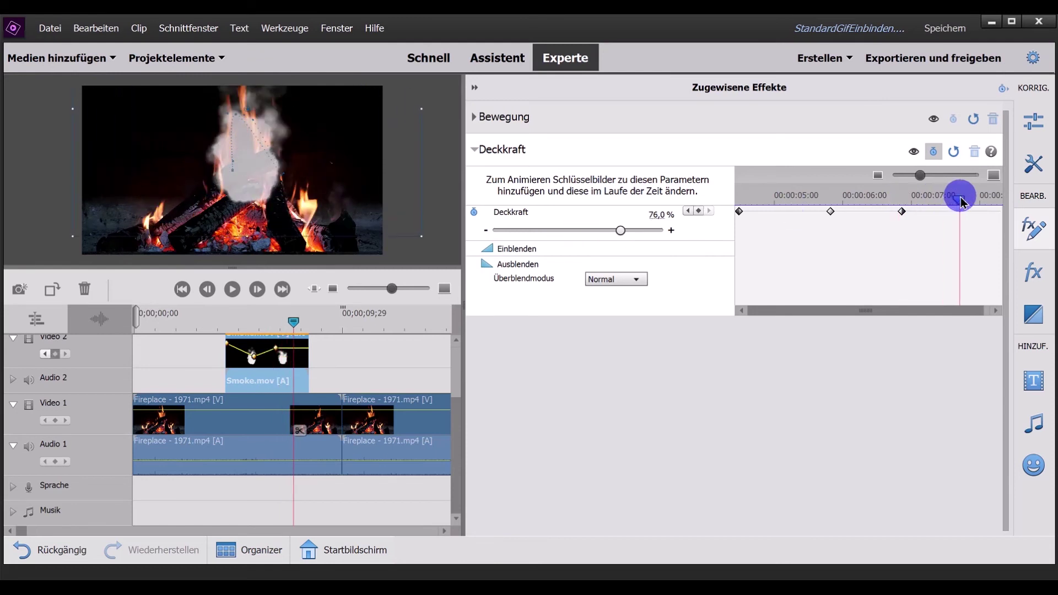
{"action": "left_click", "coordinate": [699, 214]}
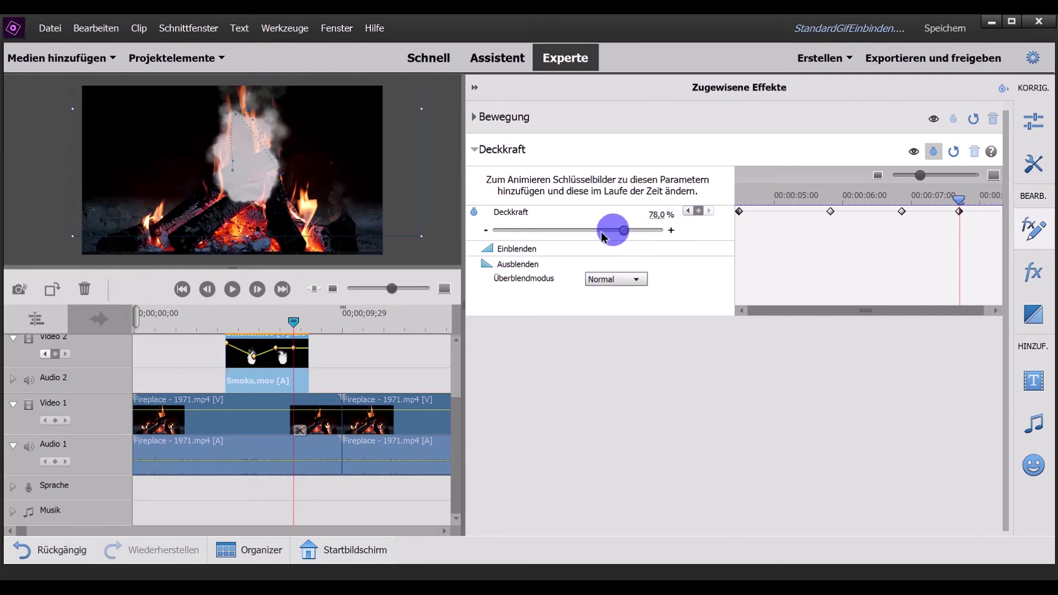
{"action": "left_click_drag", "start_coordinate": [602, 236], "coordinate": [574, 236]}
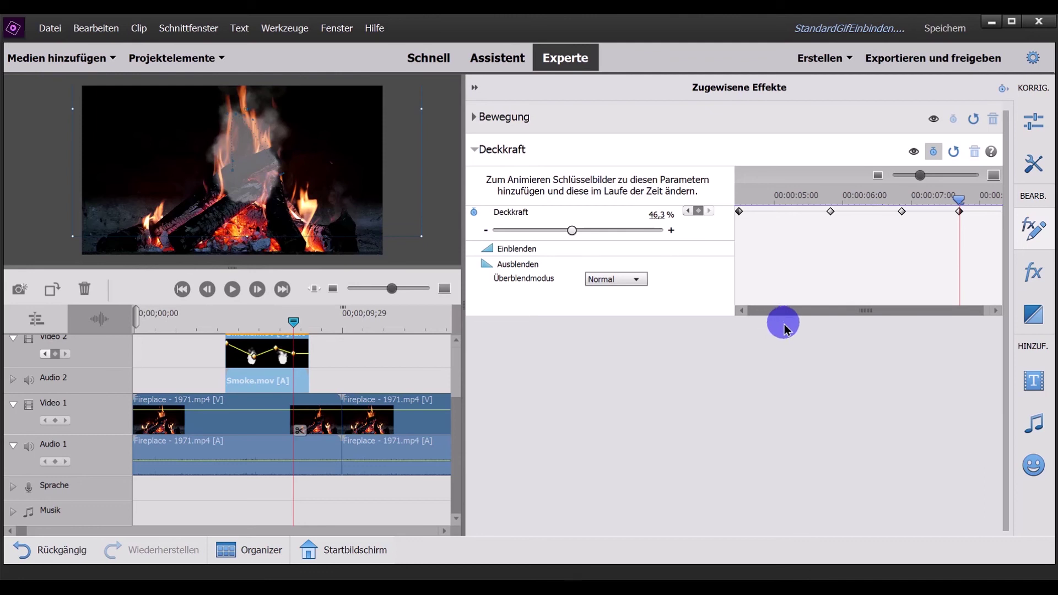
Step: On the Smoke clip, lower the first middle opacity keyframe to 0 and the next to about 45
{"action": "left_click", "coordinate": [473, 89]}
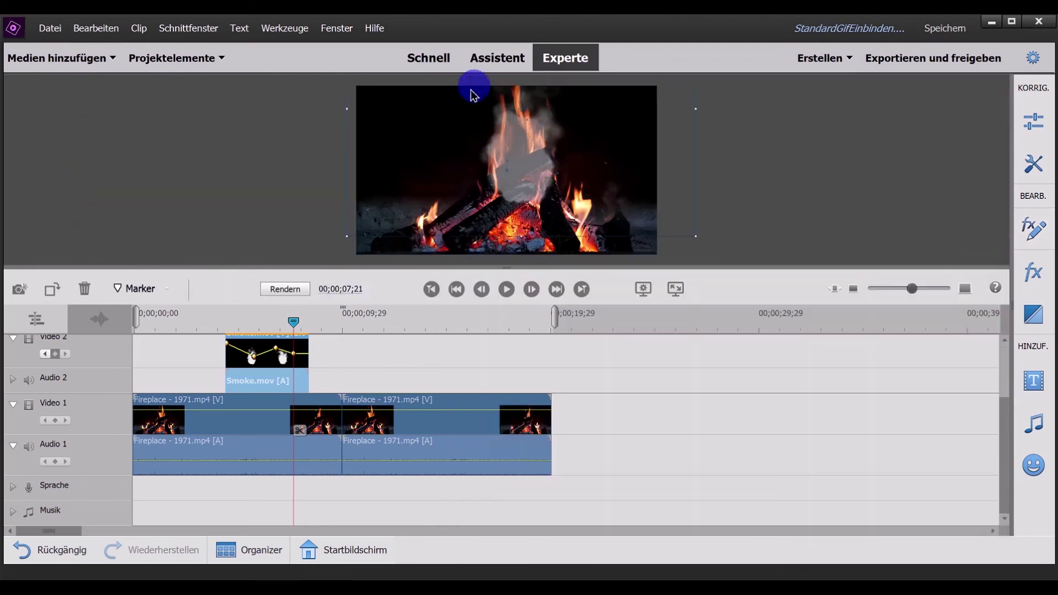
{"action": "left_click", "coordinate": [919, 289]}
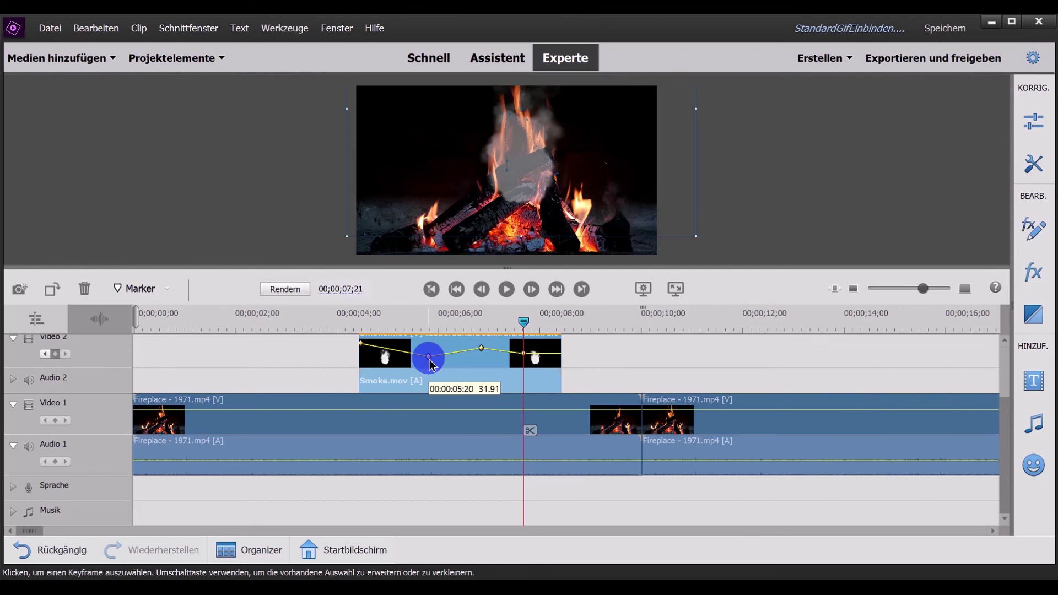
{"action": "left_click_drag", "start_coordinate": [432, 365], "coordinate": [433, 372]}
{"action": "left_click", "coordinate": [481, 349]}
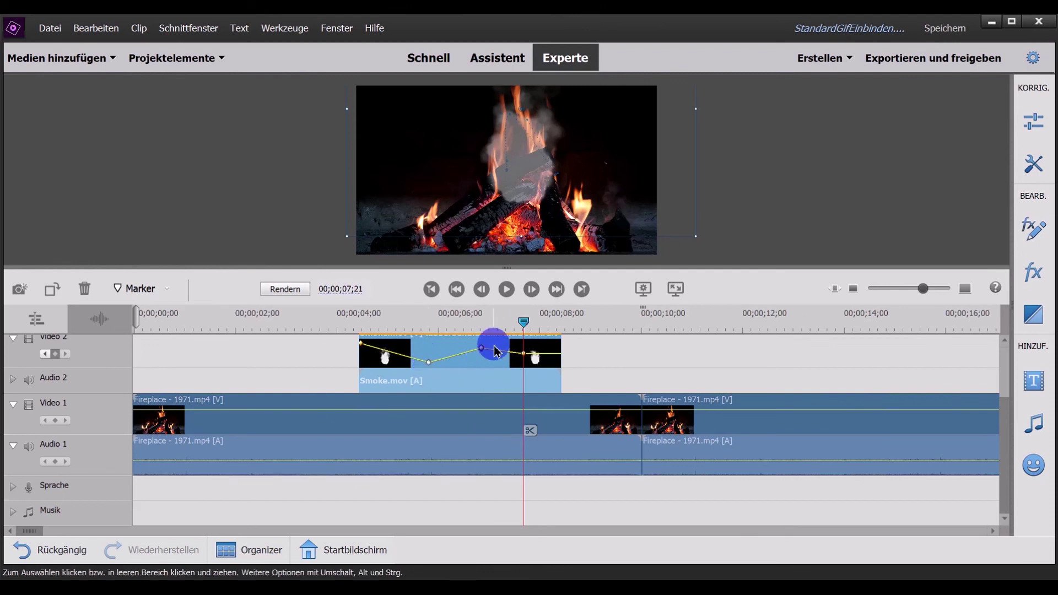
{"action": "left_click_drag", "start_coordinate": [481, 348], "coordinate": [452, 353]}
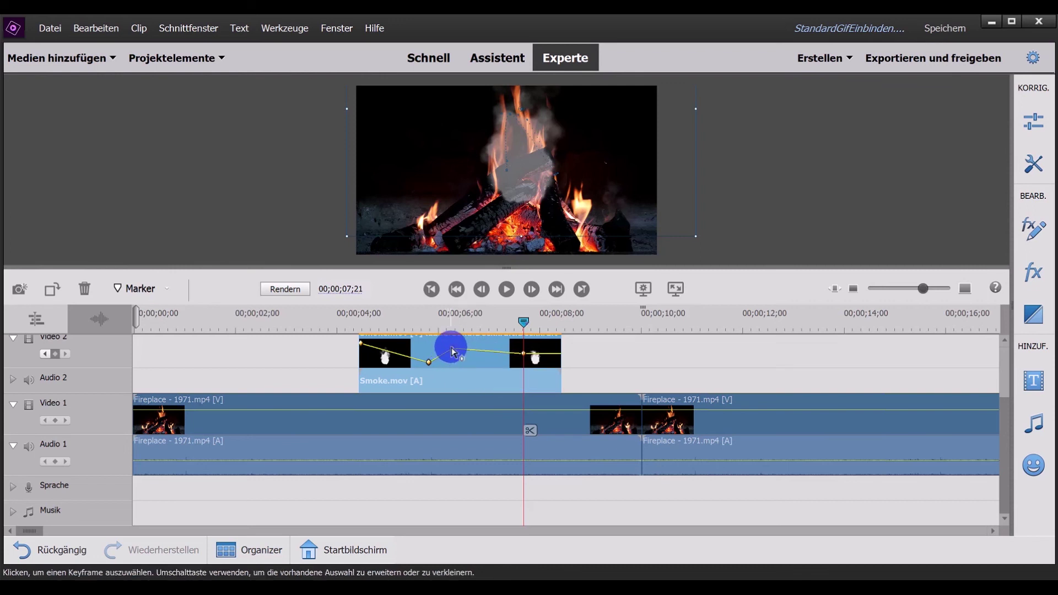
Step: Set both lowered opacity keyframes to automatic Bézier interpolation to smooth the fade curve
{"action": "right_click", "coordinate": [453, 349]}
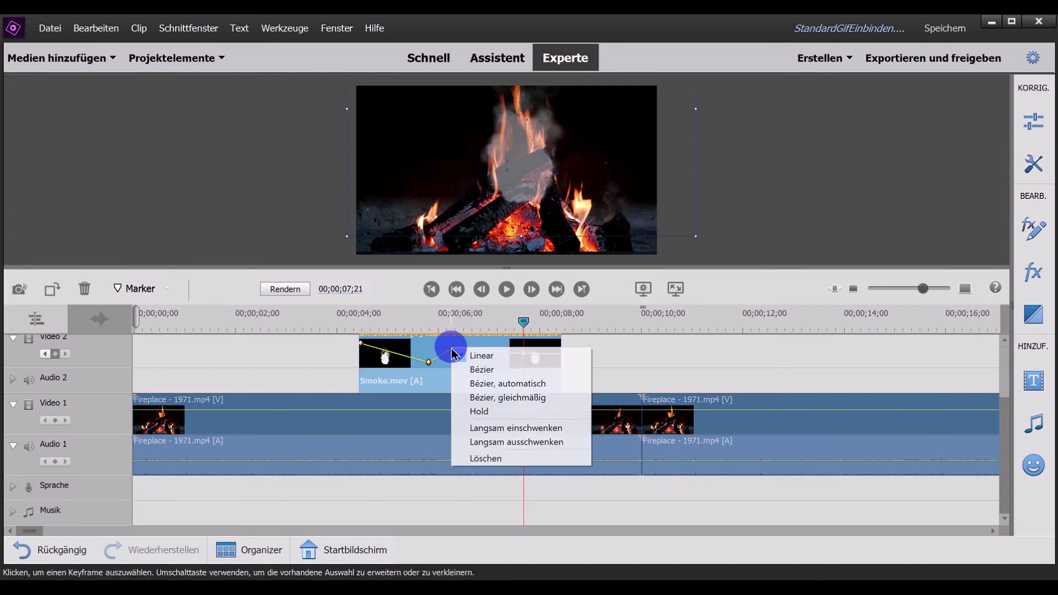
{"action": "left_click", "coordinate": [481, 384]}
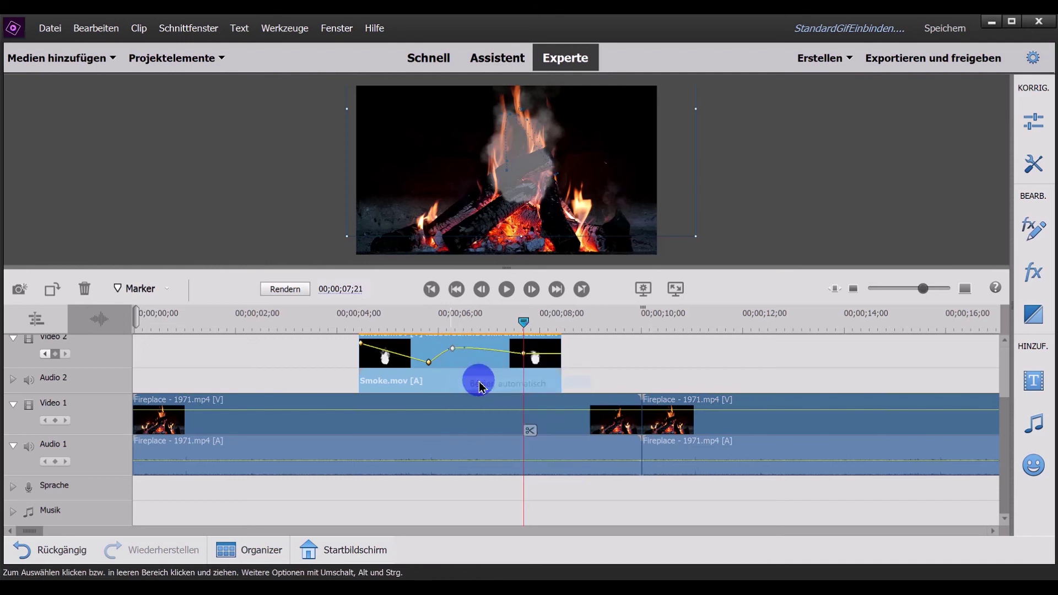
{"action": "right_click", "coordinate": [430, 365]}
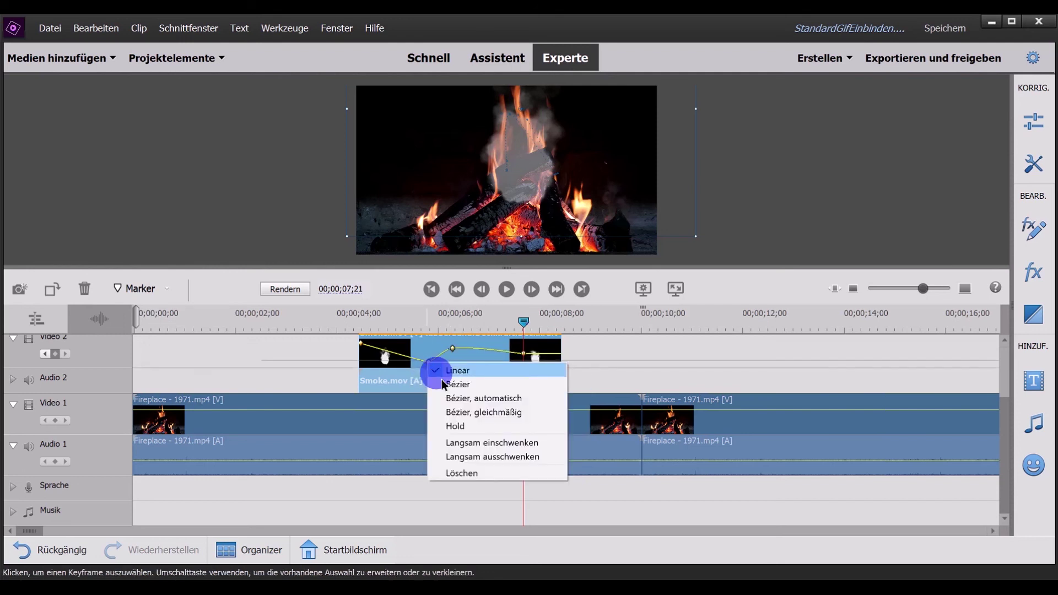
{"action": "left_click", "coordinate": [456, 399]}
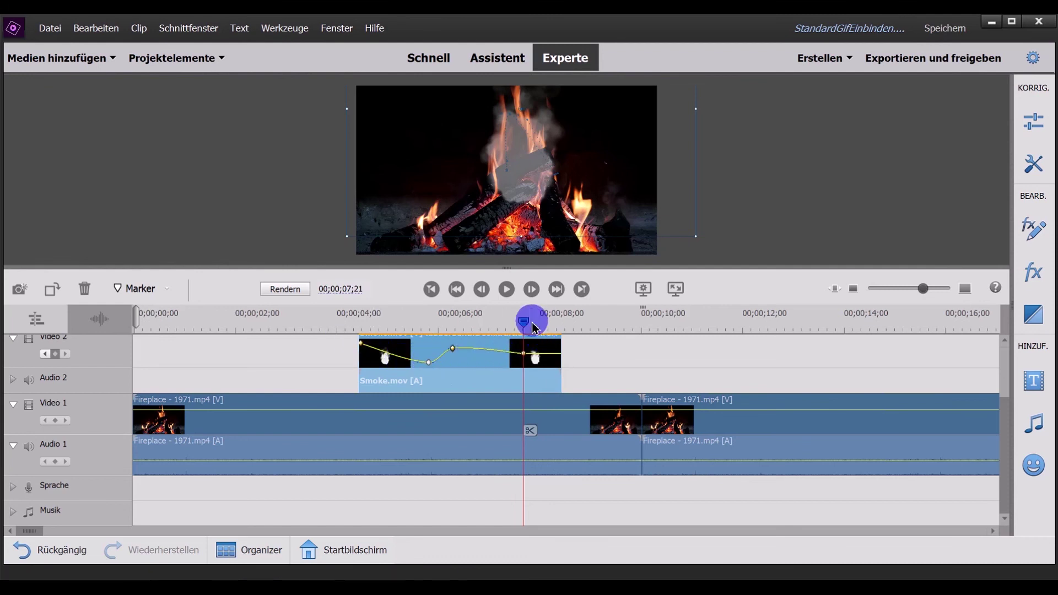
Step: Scrub the playhead back through the Smoke clip to preview the smoothed opacity fade
{"action": "mouse_move", "coordinate": [524, 322]}
{"action": "left_mouse_down"}
{"action": "mouse_move", "coordinate": [375, 335]}
{"action": "mouse_move", "coordinate": [516, 350]}
{"action": "left_mouse_up"}
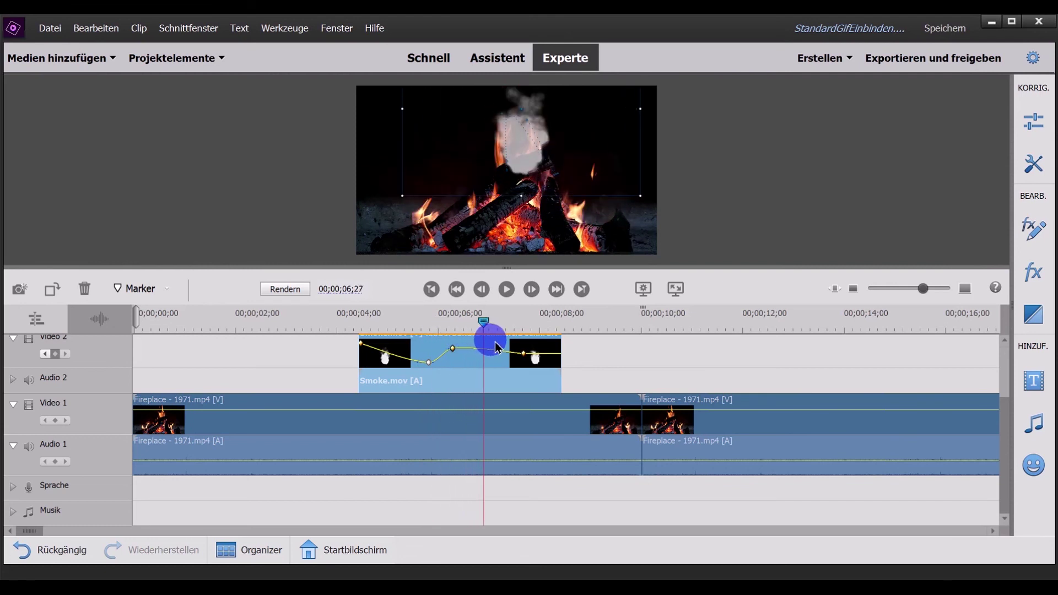